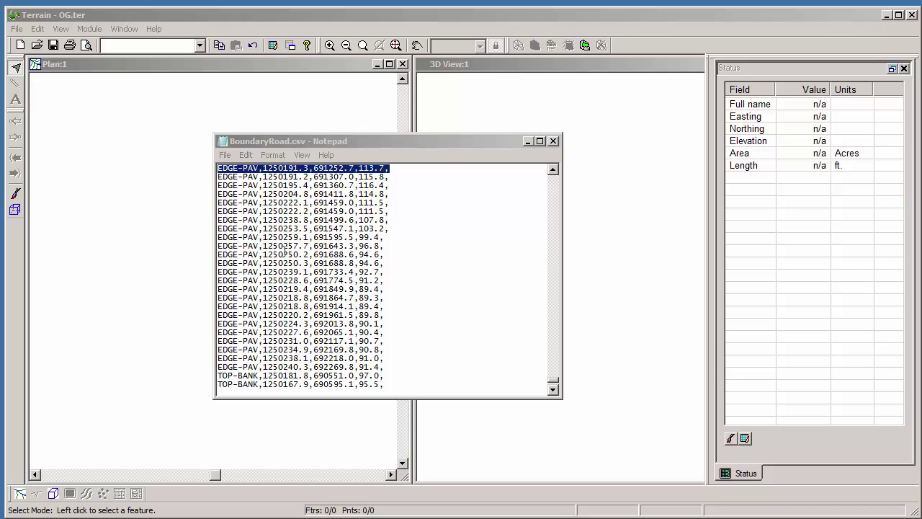
Step: Minimize the Notepad file and open BoundaryRoad.csv in Terrain as ASCII text (#,y,x,z,code), without saving changes to the current terrain
{"action": "left_click", "coordinate": [526, 144]}
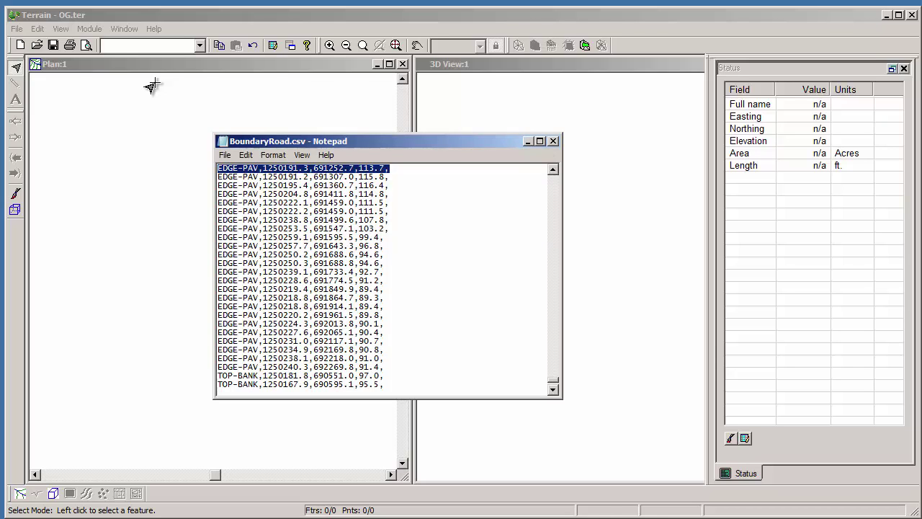
{"action": "left_click", "coordinate": [17, 28]}
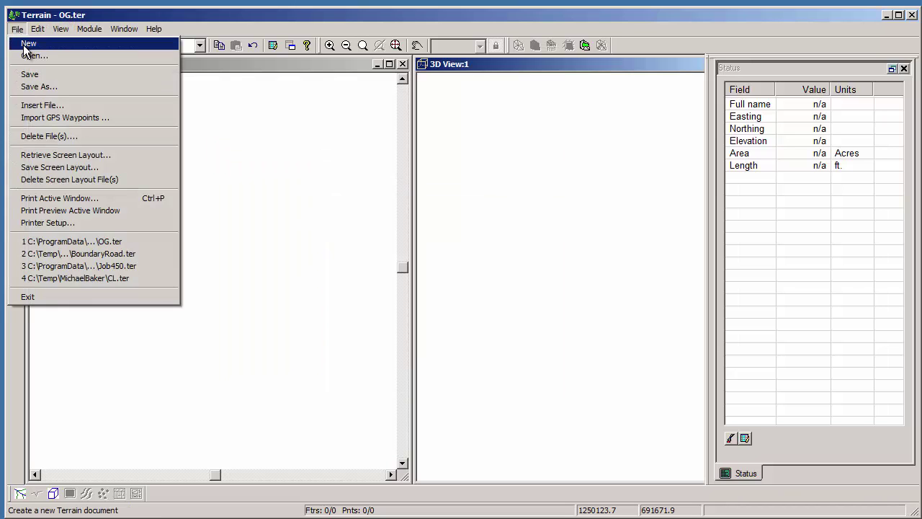
{"action": "left_click", "coordinate": [29, 56]}
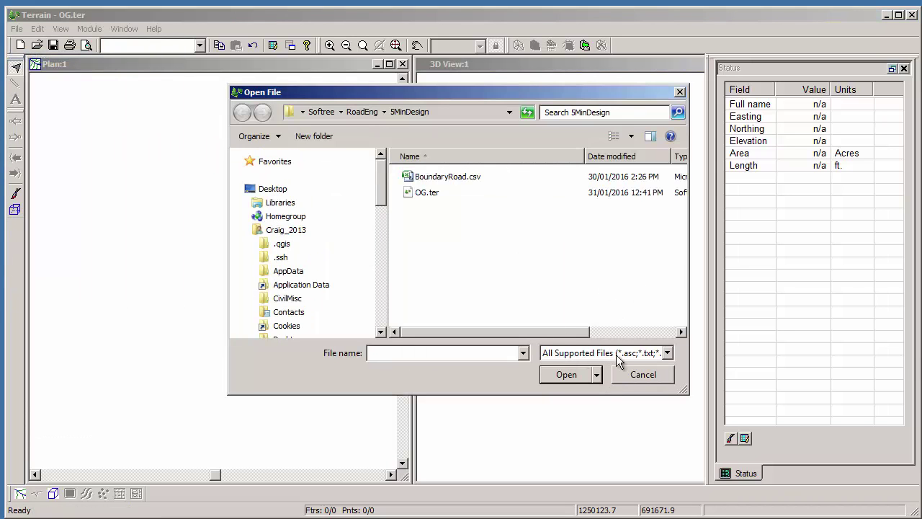
{"action": "left_click", "coordinate": [423, 180]}
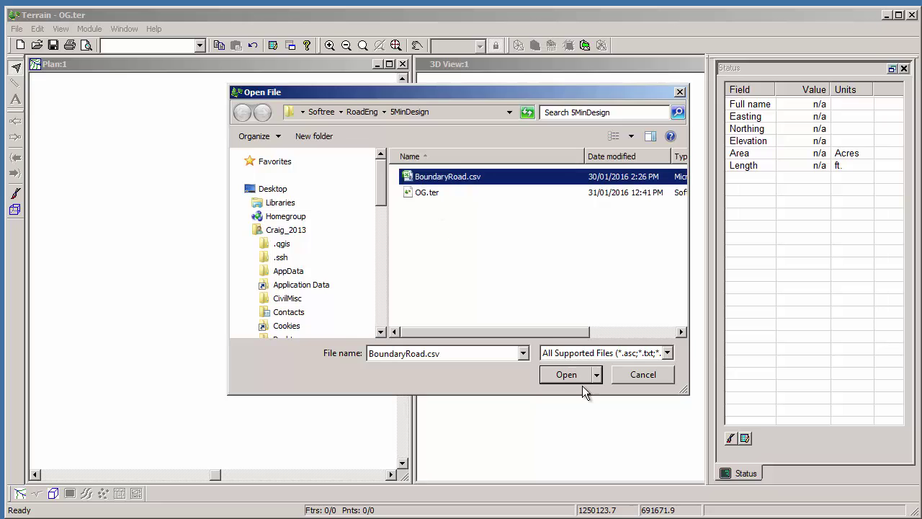
{"action": "left_click", "coordinate": [558, 375]}
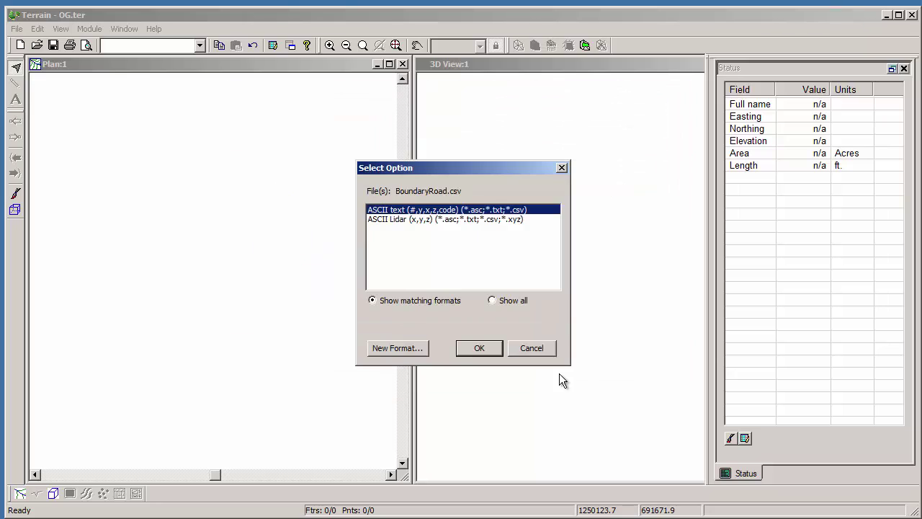
{"action": "left_click", "coordinate": [479, 349]}
{"action": "left_click", "coordinate": [474, 299]}
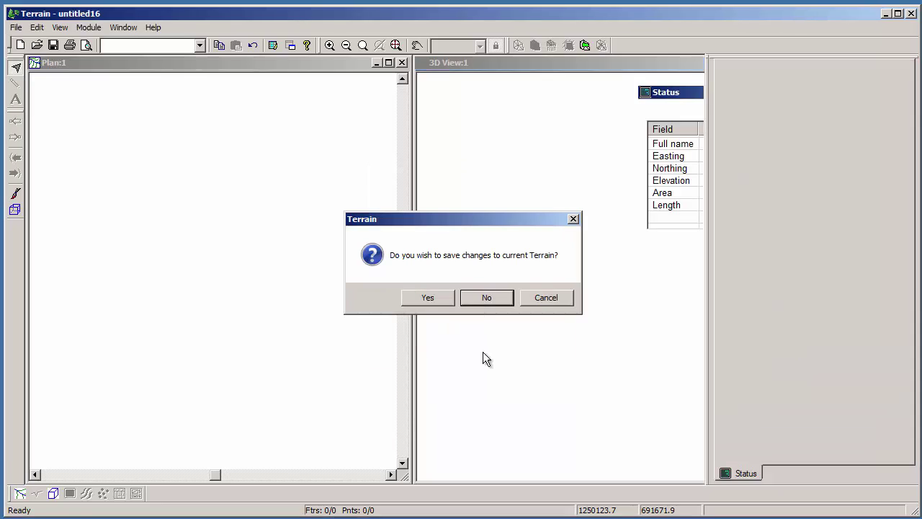
Step: Check the column structure and the CENTER-L code properties in the import options, and import the survey points
{"action": "left_click", "coordinate": [265, 124]}
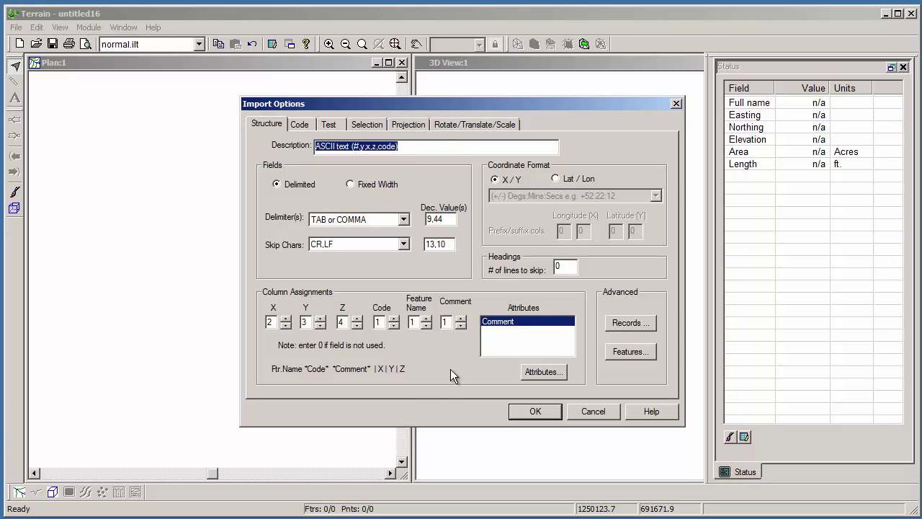
{"action": "left_click", "coordinate": [300, 126]}
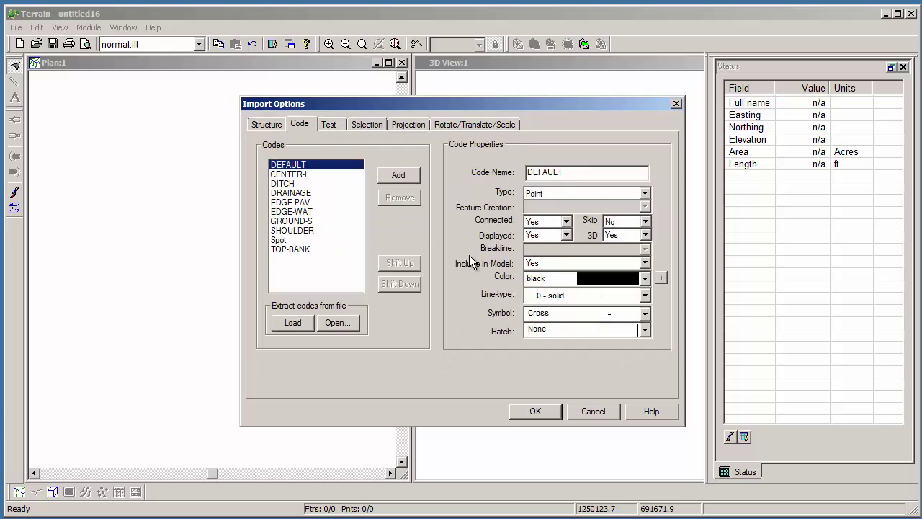
{"action": "left_click", "coordinate": [292, 174]}
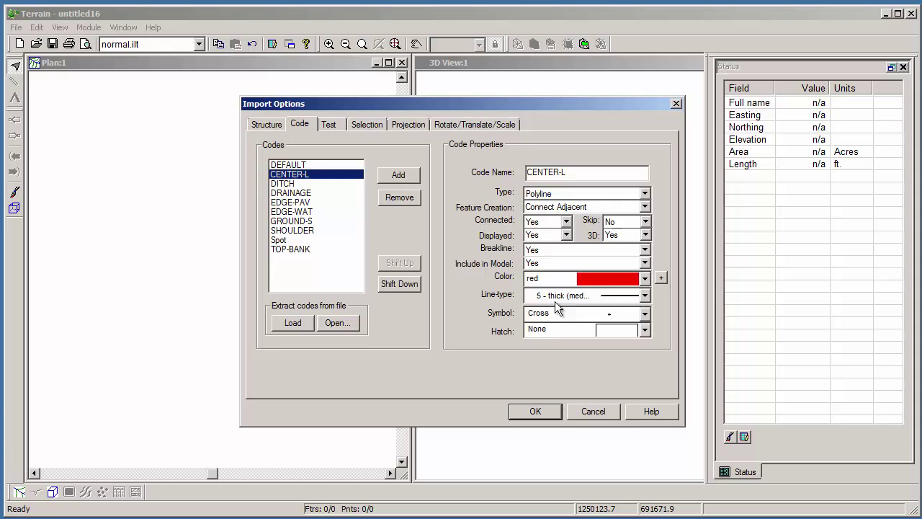
{"action": "left_click", "coordinate": [542, 414]}
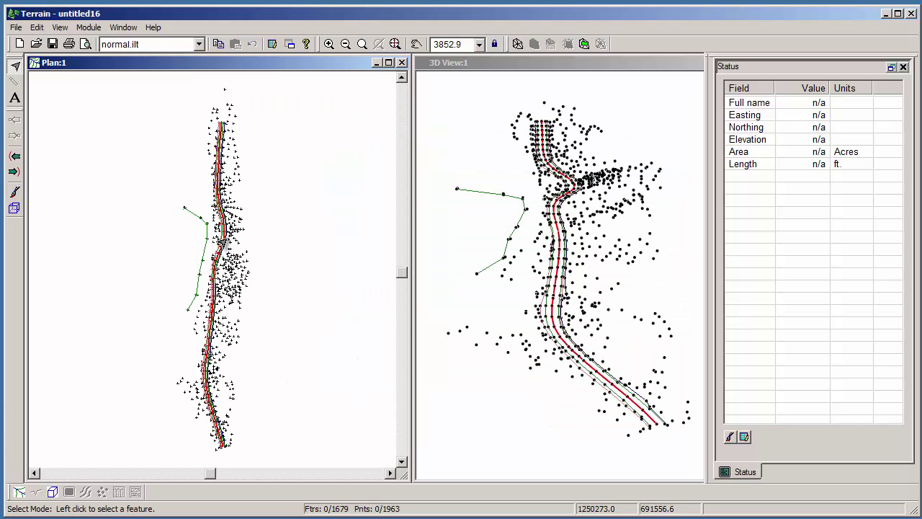
Step: Calculate the terrain model from the imported points, keeping the preset triangle and contour settings
{"action": "scroll", "coordinate": [221, 240], "scroll_direction": "up", "scroll_amount": 2}
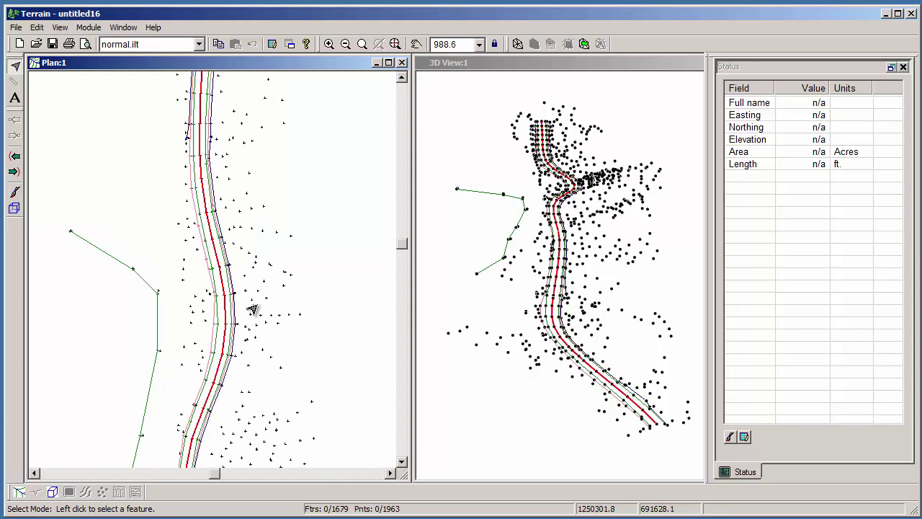
{"action": "left_click_drag", "start_coordinate": [639, 419], "coordinate": [642, 413]}
{"action": "middle_click_drag", "start_coordinate": [319, 317], "coordinate": [329, 291]}
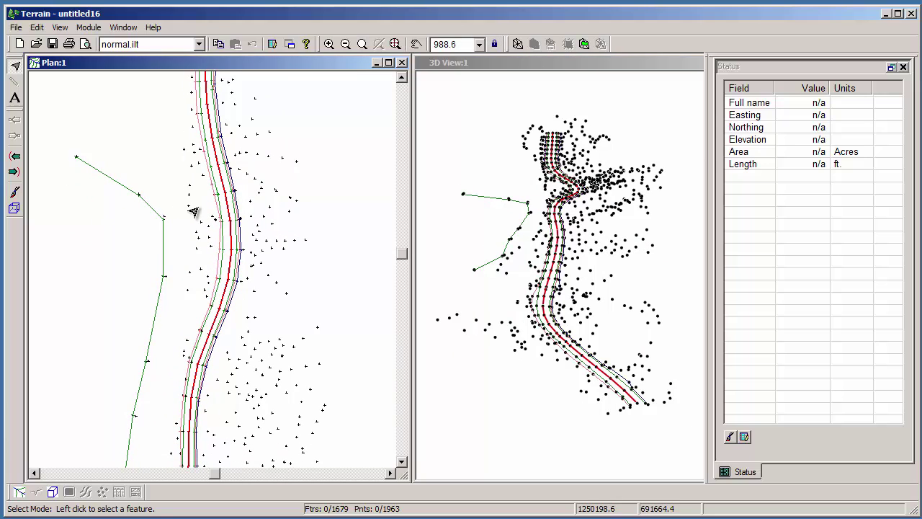
{"action": "left_click", "coordinate": [37, 27]}
{"action": "mouse_move", "coordinate": [75, 186]}
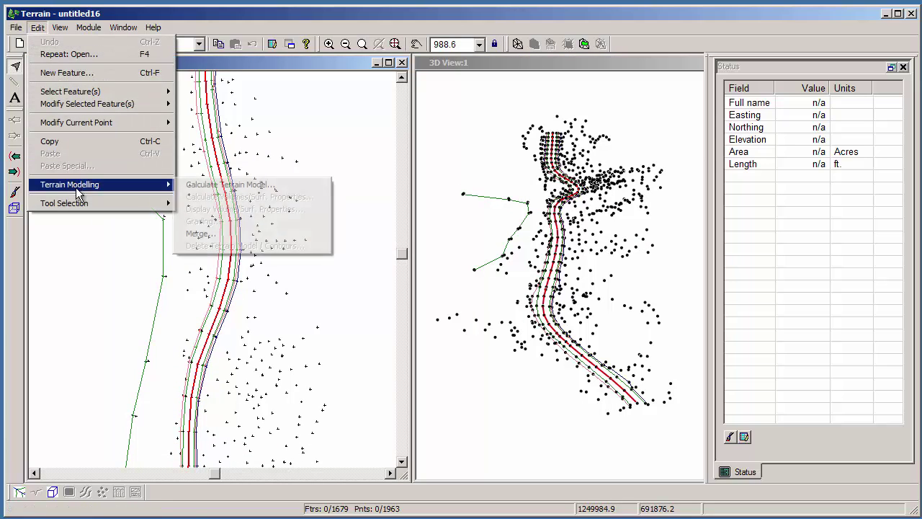
{"action": "left_click", "coordinate": [210, 185]}
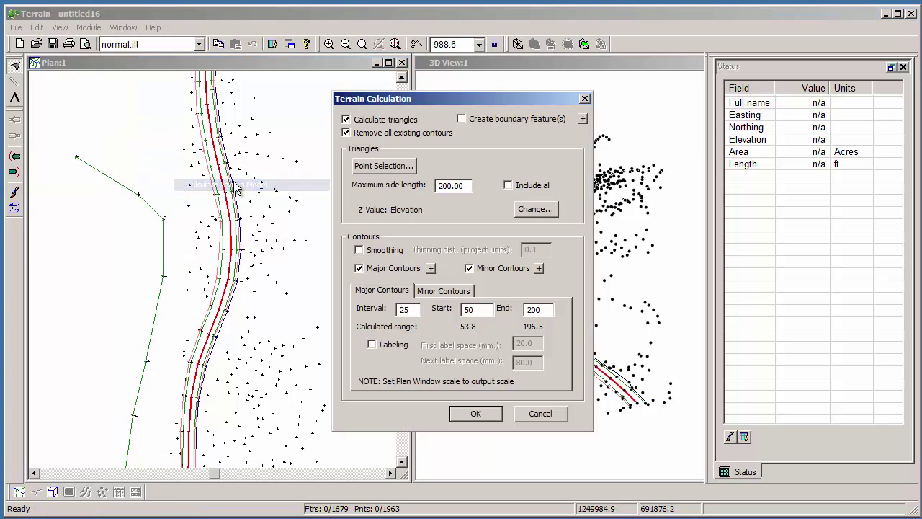
{"action": "left_click", "coordinate": [465, 416]}
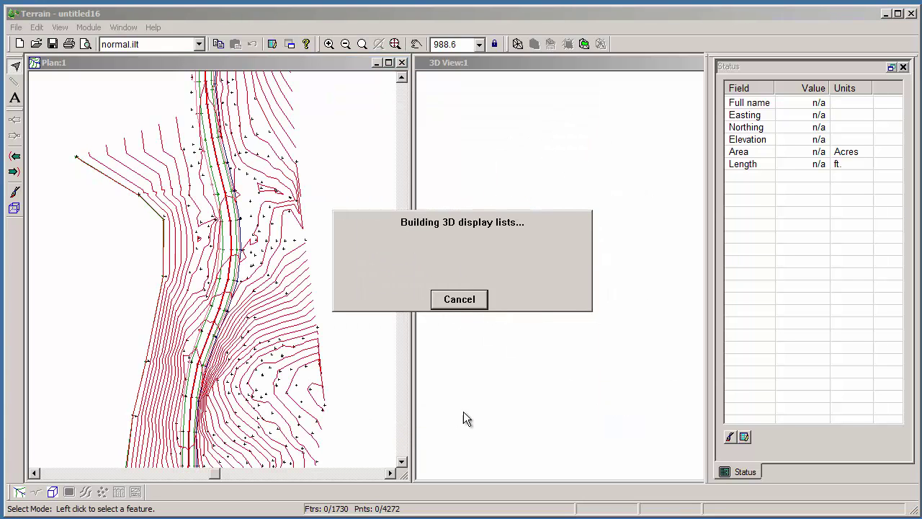
Step: Save the terrain model under the name OG.ter in the 5MinDesign folder, replacing the existing file
{"action": "left_click_drag", "start_coordinate": [417, 407], "coordinate": [532, 401]}
{"action": "left_click_drag", "start_coordinate": [291, 366], "coordinate": [284, 226]}
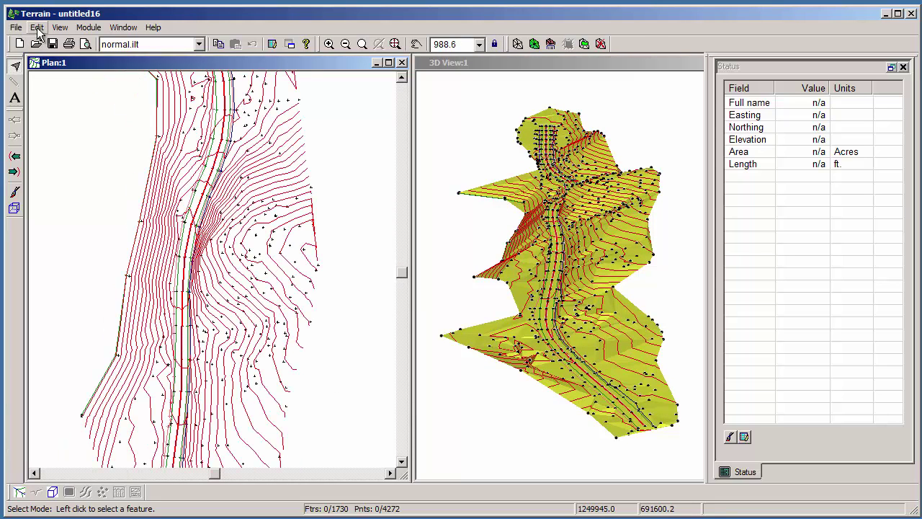
{"action": "left_click", "coordinate": [17, 28]}
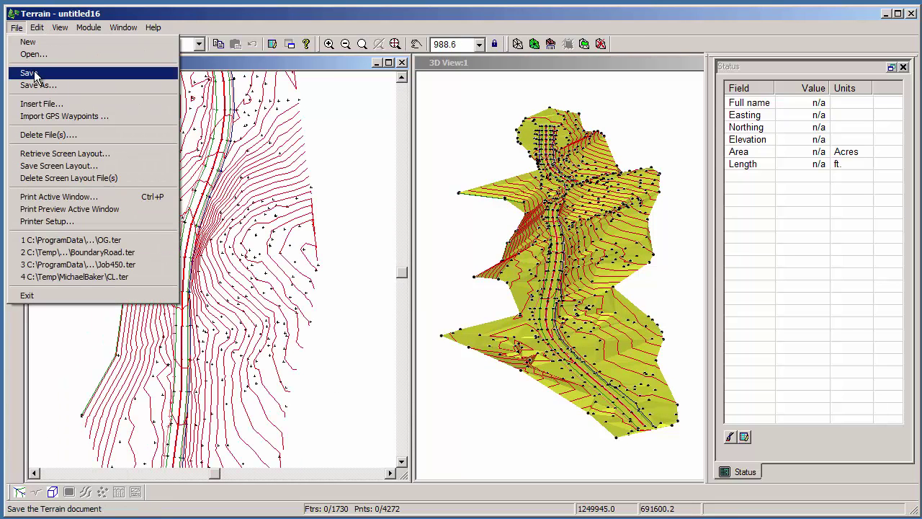
{"action": "left_click", "coordinate": [38, 85]}
{"action": "left_click", "coordinate": [475, 175]}
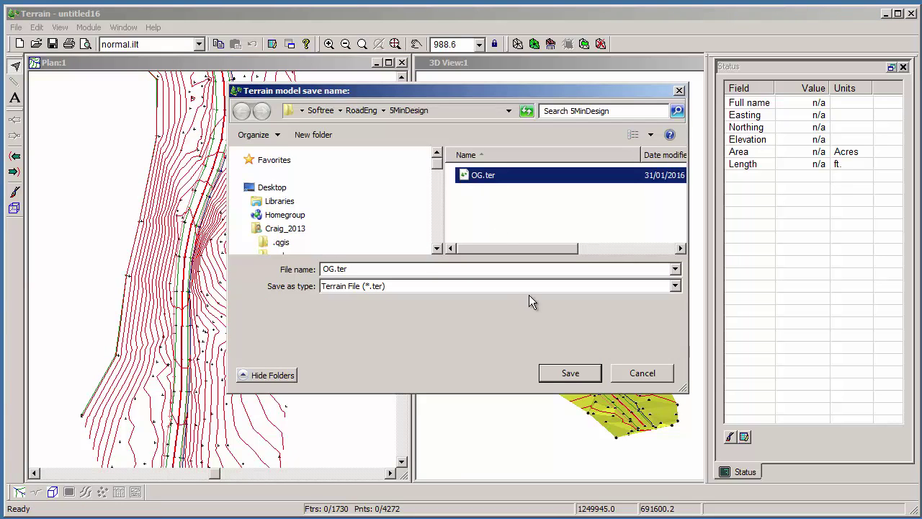
{"action": "left_click", "coordinate": [560, 374]}
{"action": "left_click", "coordinate": [425, 306]}
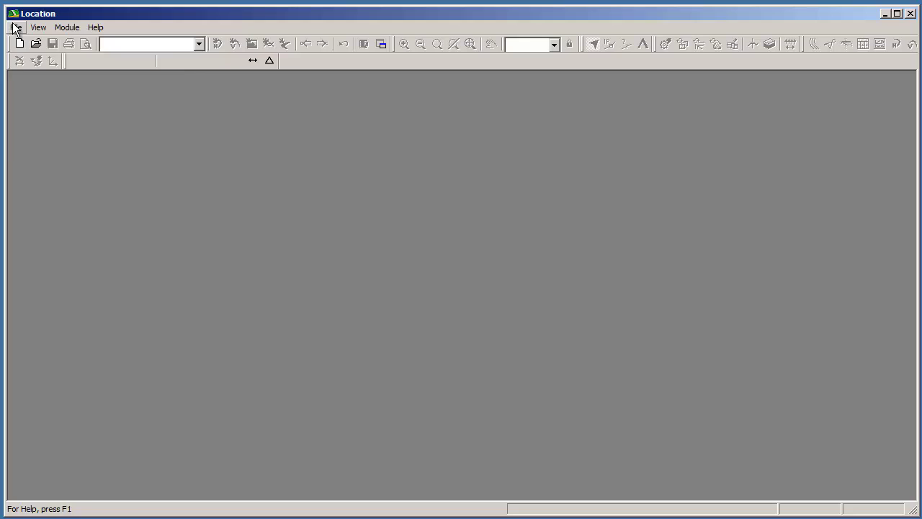
Step: Create a new Location design from OG.ter, using the terrain feature CENTER-L-0 as the initial alignment
{"action": "left_click", "coordinate": [15, 27]}
{"action": "left_click", "coordinate": [29, 41]}
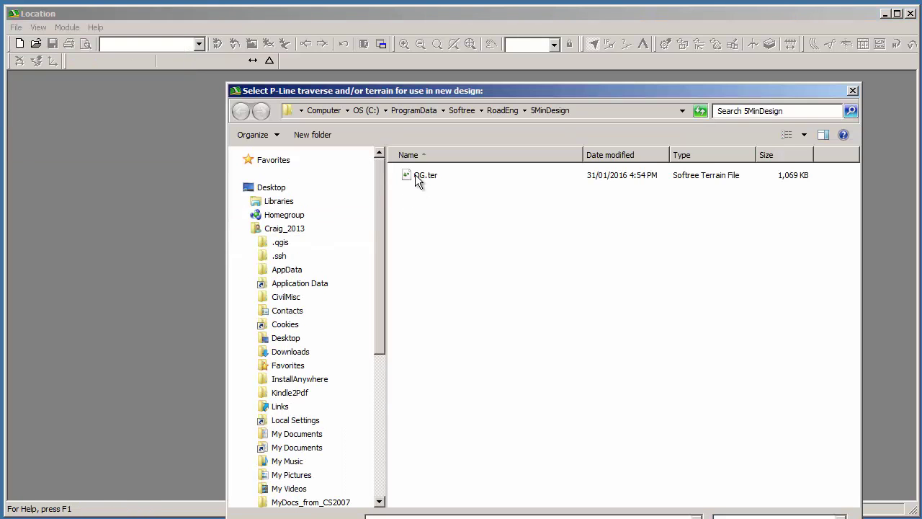
{"action": "double_click", "coordinate": [418, 176]}
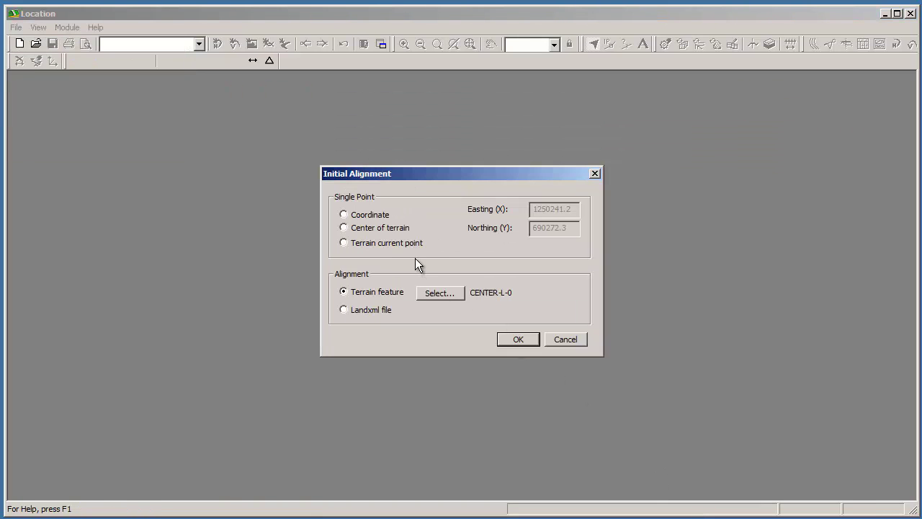
{"action": "left_click", "coordinate": [505, 339]}
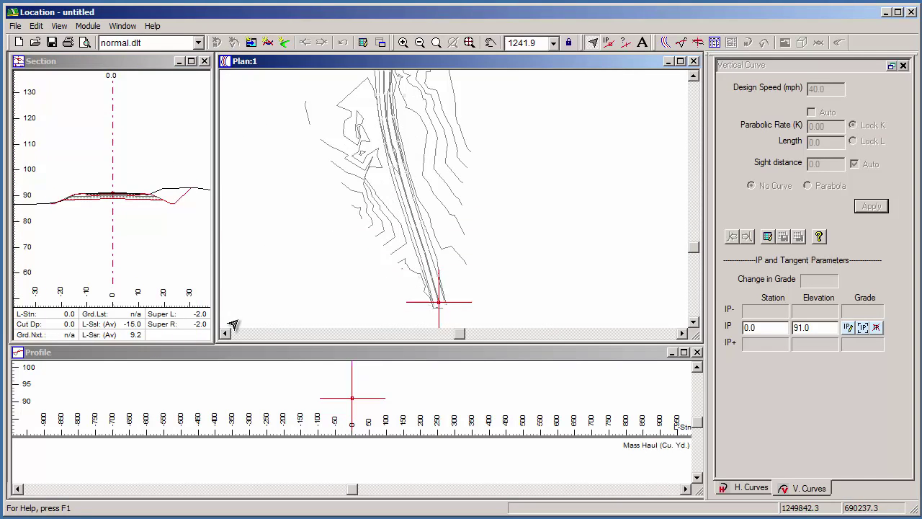
Step: Examine the new design's start point in the profile and plan views and its road template in the cross section
{"action": "middle_click_drag", "start_coordinate": [389, 398], "coordinate": [325, 418]}
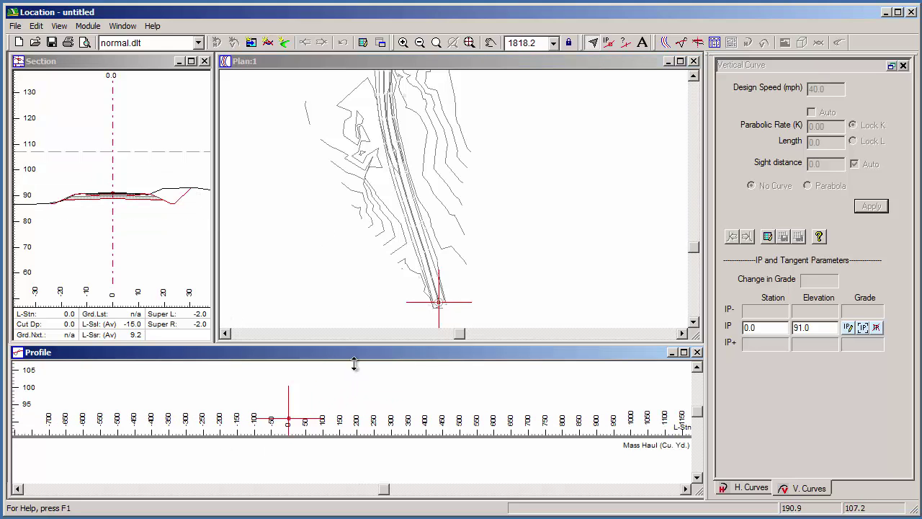
{"action": "middle_click_drag", "start_coordinate": [414, 247], "coordinate": [438, 263]}
{"action": "left_click", "coordinate": [79, 65]}
{"action": "middle_click_drag", "start_coordinate": [125, 173], "coordinate": [121, 182]}
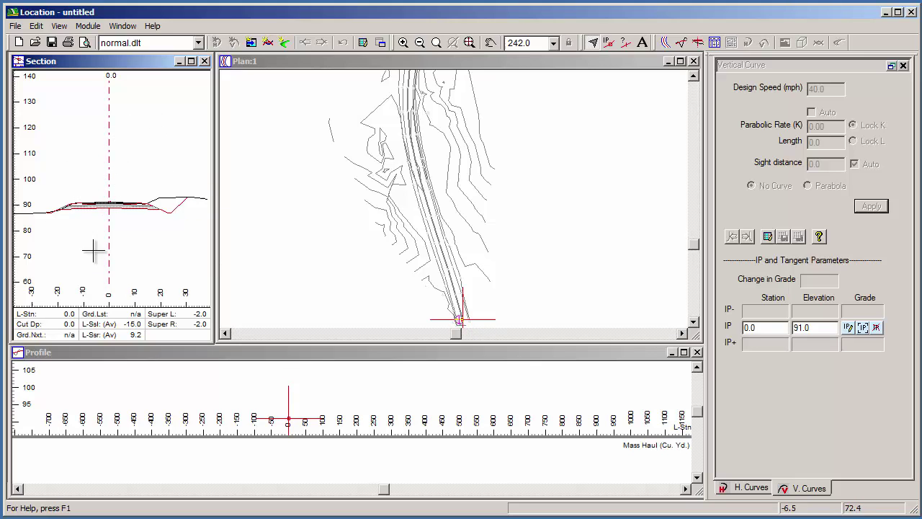
{"action": "scroll", "coordinate": [103, 229], "scroll_direction": "up", "scroll_amount": 10}
{"action": "middle_click_drag", "start_coordinate": [98, 185], "coordinate": [145, 215]}
{"action": "scroll", "coordinate": [149, 194], "scroll_direction": "down", "scroll_amount": 5}
{"action": "left_click_drag", "start_coordinate": [144, 216], "coordinate": [111, 211]}
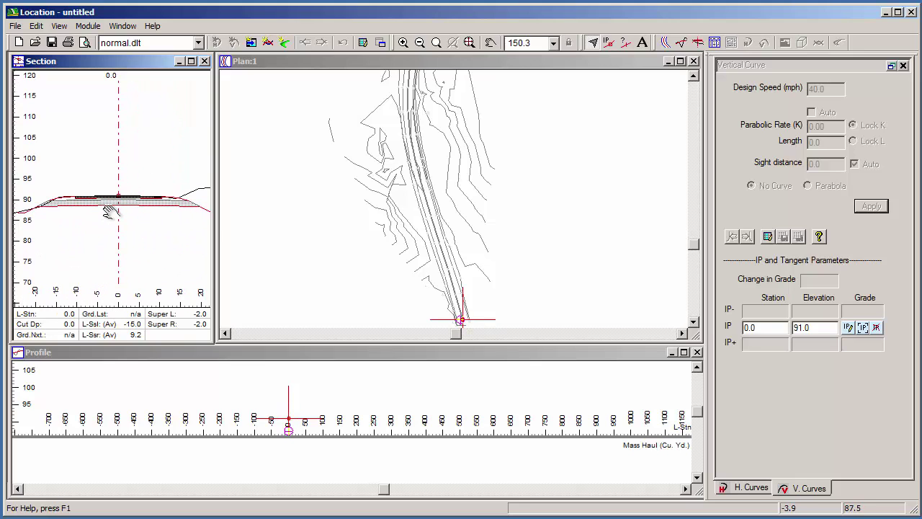
Step: Maximize the plan window and add a horizontal IP at the road's first bend north of the start point
{"action": "left_click", "coordinate": [311, 62]}
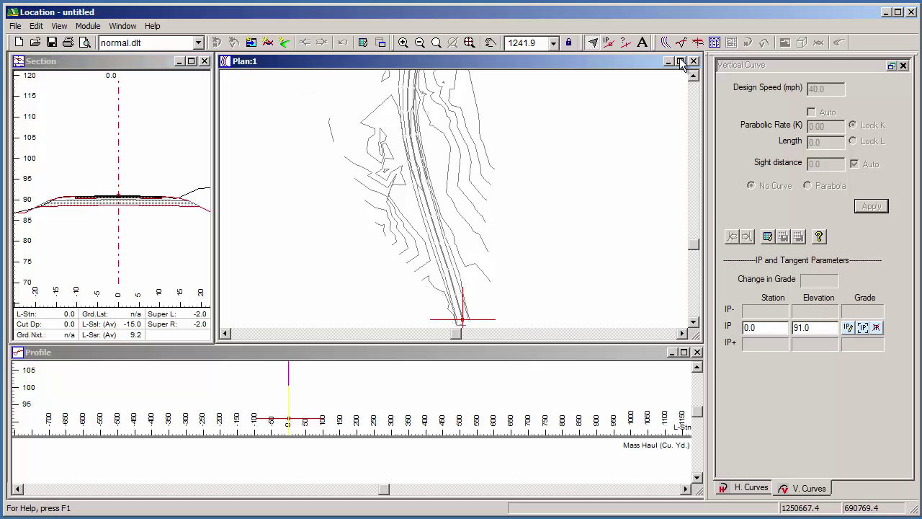
{"action": "left_click", "coordinate": [678, 61]}
{"action": "middle_click_drag", "start_coordinate": [407, 197], "coordinate": [454, 201]}
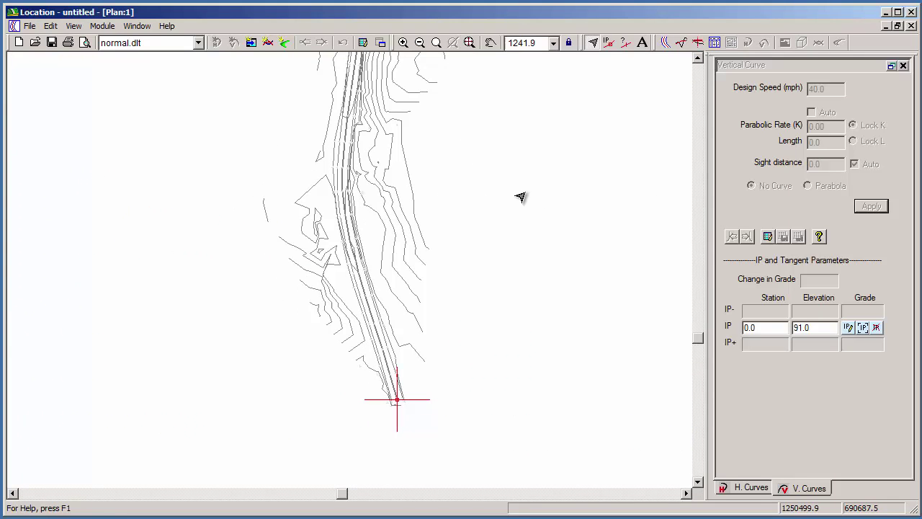
{"action": "right_click", "coordinate": [530, 191]}
{"action": "left_click", "coordinate": [580, 208]}
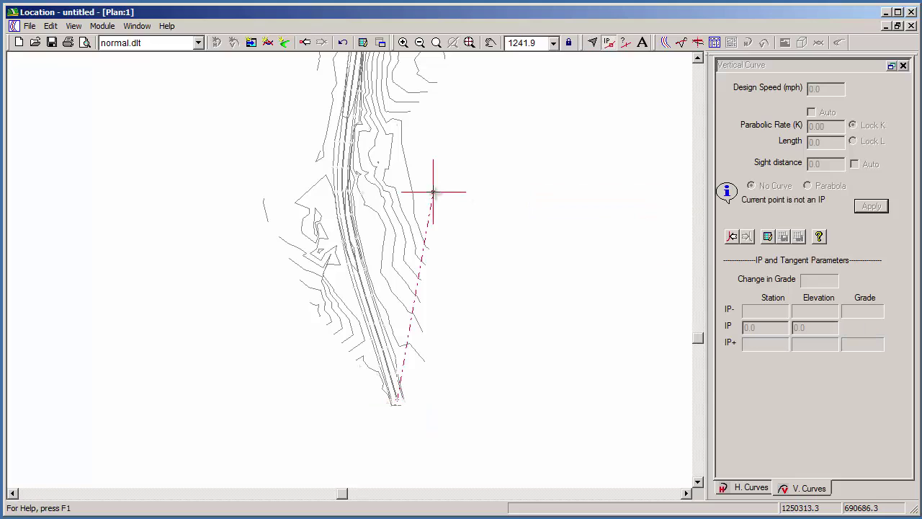
{"action": "middle_click_drag", "start_coordinate": [362, 189], "coordinate": [230, 401]}
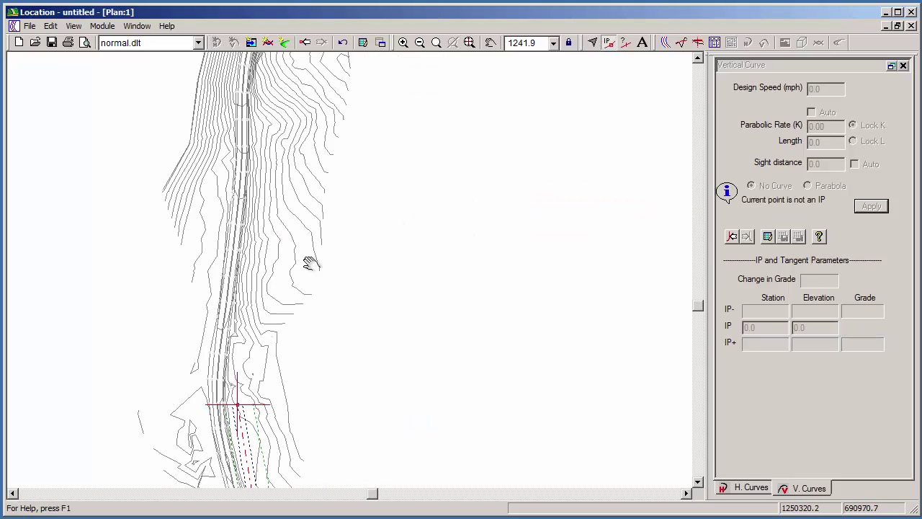
Step: Add horizontal IPs at the next two bends of the existing road, continuing the alignment northward
{"action": "scroll", "coordinate": [232, 428], "scroll_direction": "up", "scroll_amount": 1}
{"action": "scroll", "coordinate": [291, 153], "scroll_direction": "up", "scroll_amount": 4}
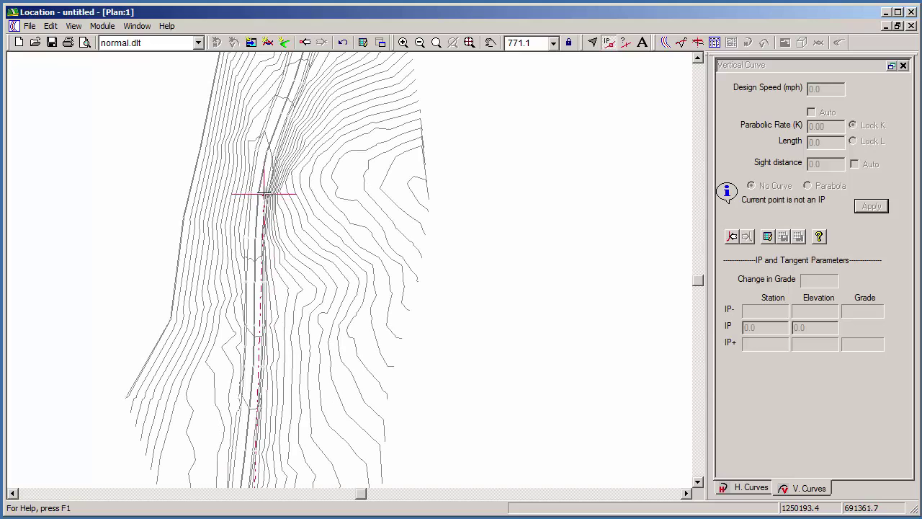
{"action": "middle_click_drag", "start_coordinate": [261, 193], "coordinate": [229, 356]}
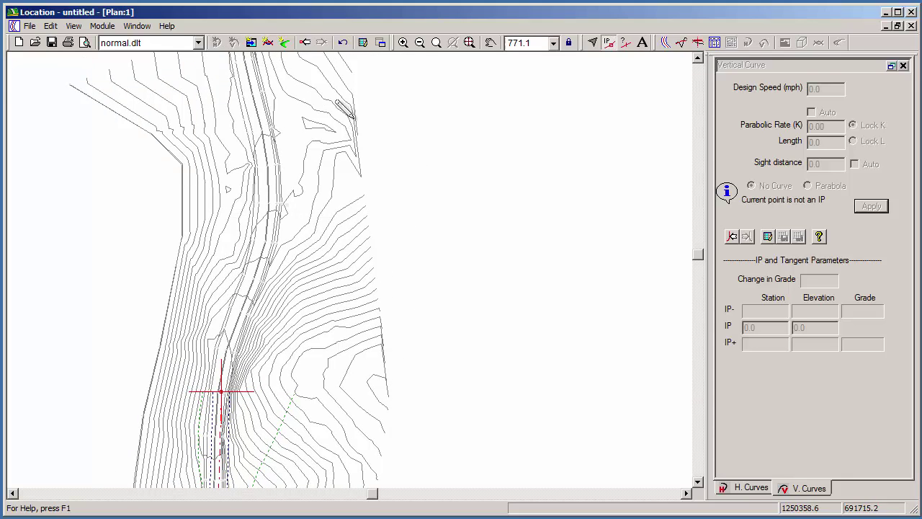
{"action": "scroll", "coordinate": [336, 100], "scroll_direction": "up", "scroll_amount": 1}
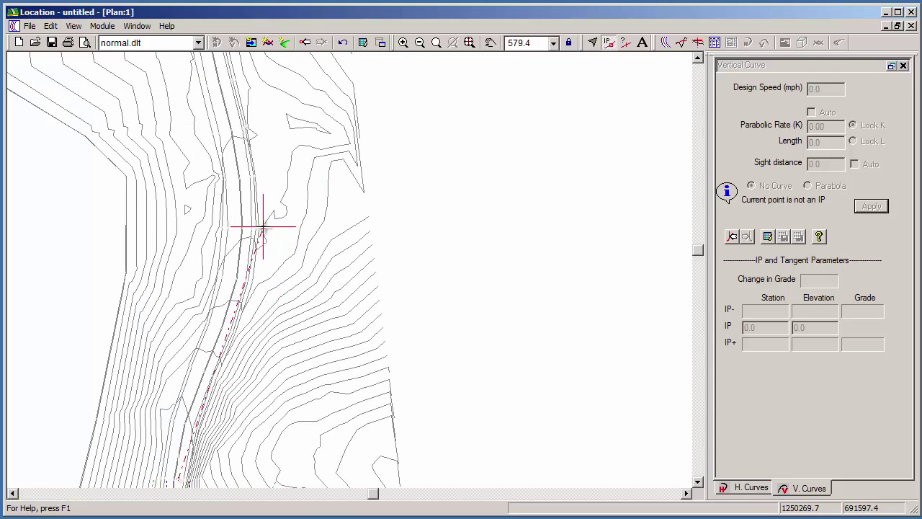
{"action": "middle_click_drag", "start_coordinate": [265, 229], "coordinate": [349, 504]}
Step: Add the remaining horizontal IPs along the northern stretch, ending the alignment on the existing centerline's north end
{"action": "scroll", "coordinate": [351, 226], "scroll_direction": "up", "scroll_amount": 3}
{"action": "middle_click_drag", "start_coordinate": [305, 159], "coordinate": [294, 432]}
{"action": "middle_click_drag", "start_coordinate": [288, 216], "coordinate": [262, 420]}
{"action": "middle_click_drag", "start_coordinate": [279, 189], "coordinate": [279, 200]}
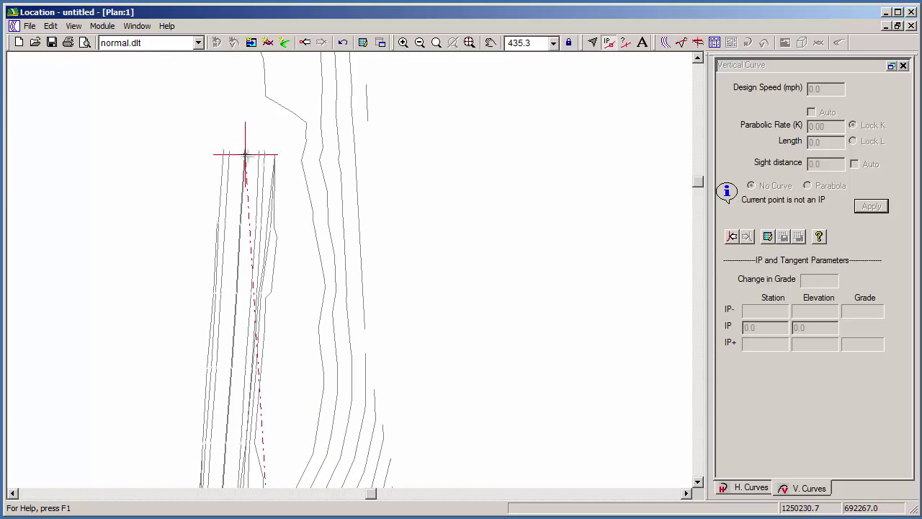
{"action": "scroll", "coordinate": [444, 208], "scroll_direction": "down", "scroll_amount": 7}
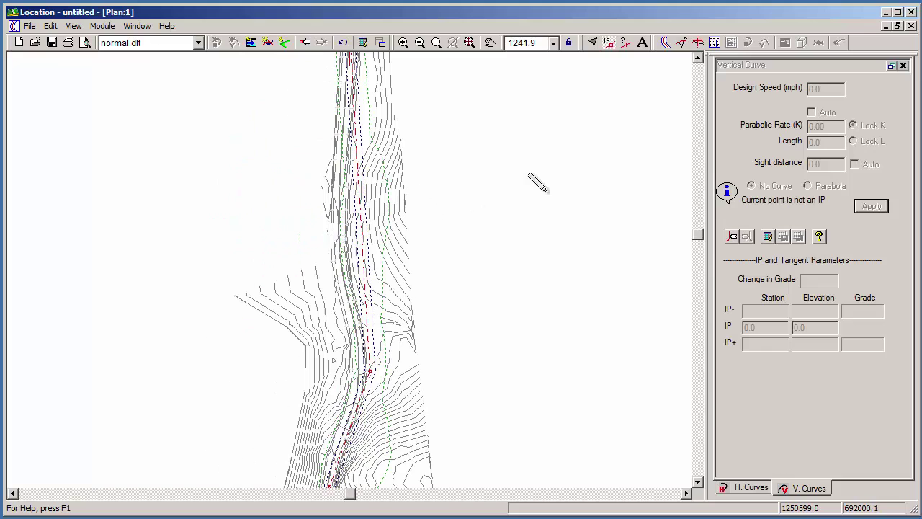
{"action": "scroll", "coordinate": [540, 198], "scroll_direction": "down", "scroll_amount": 1}
{"action": "left_click", "coordinate": [469, 43]}
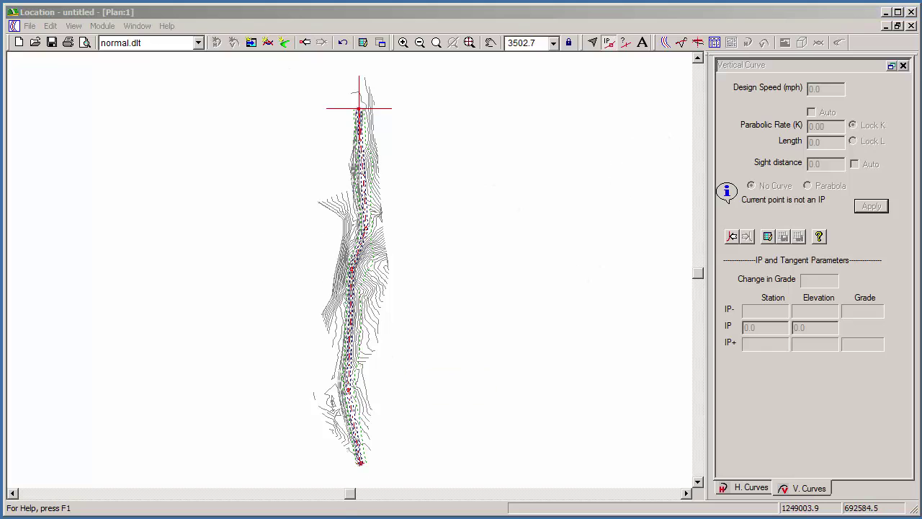
Step: Give the first horizontal IP north of the start point a circular curve with radius 600 at 40 mph and copy its parameters
{"action": "middle_click_drag", "start_coordinate": [440, 431], "coordinate": [455, 345]}
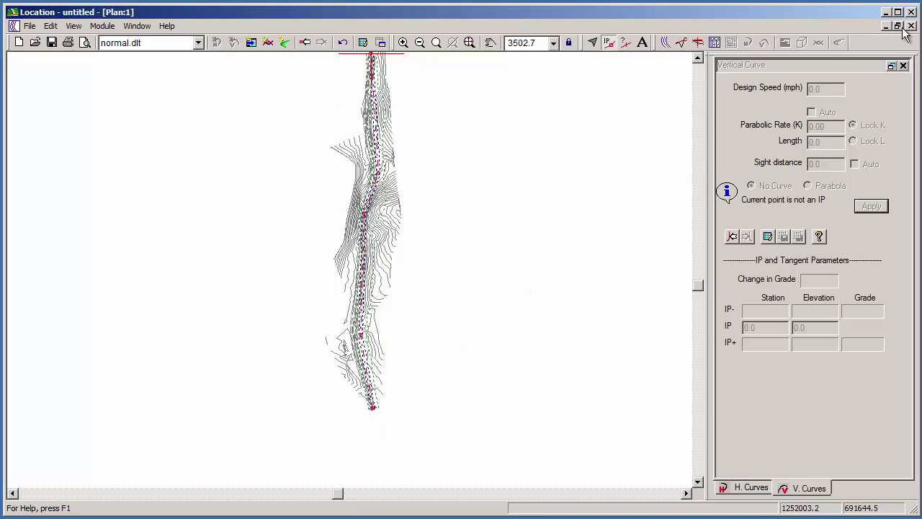
{"action": "left_click", "coordinate": [738, 493]}
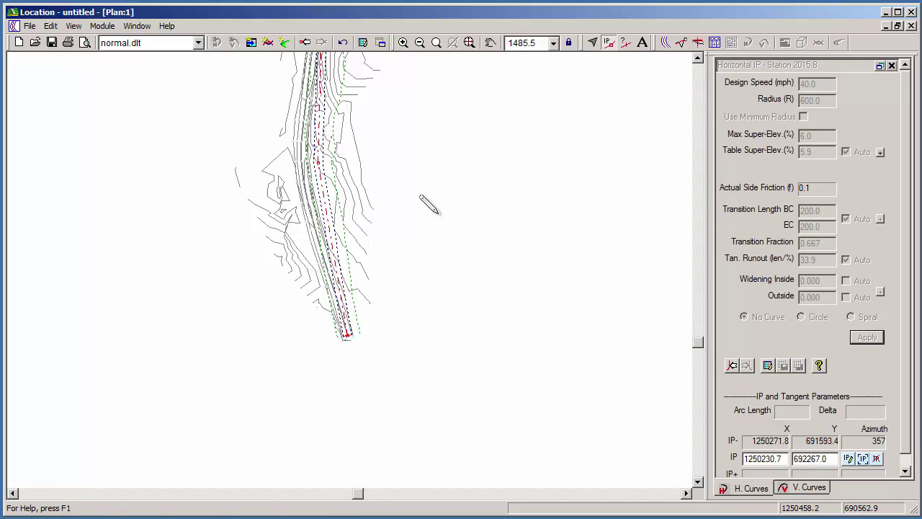
{"action": "right_click", "coordinate": [369, 381]}
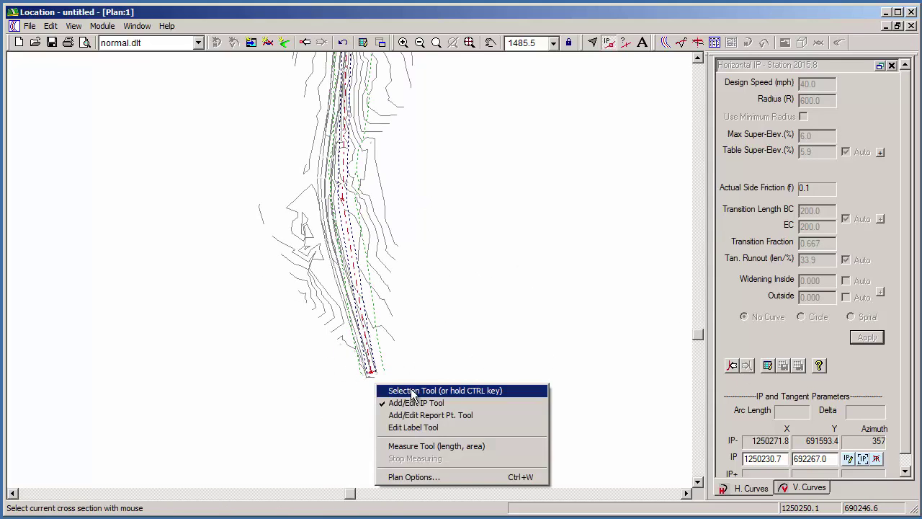
{"action": "left_click", "coordinate": [389, 387]}
{"action": "left_click", "coordinate": [366, 376]}
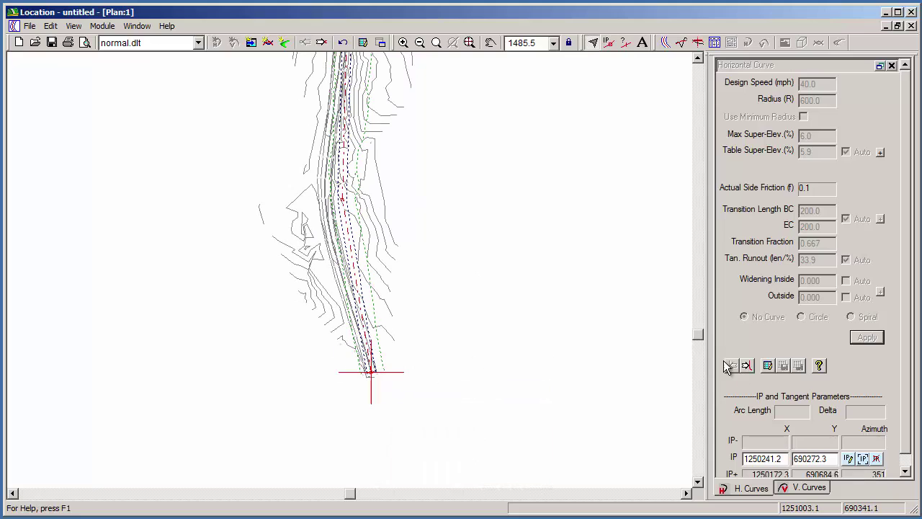
{"action": "left_click", "coordinate": [746, 366]}
{"action": "middle_click_drag", "start_coordinate": [501, 344], "coordinate": [459, 366]}
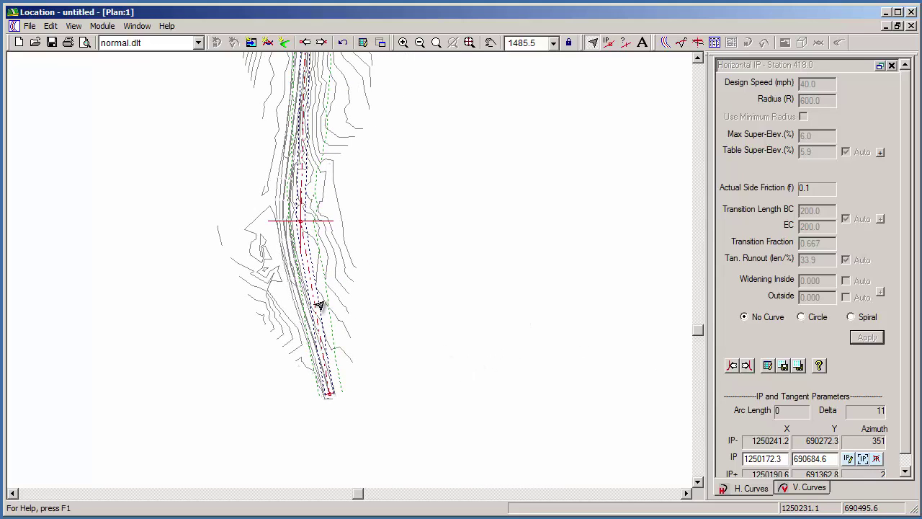
{"action": "left_click", "coordinate": [820, 319]}
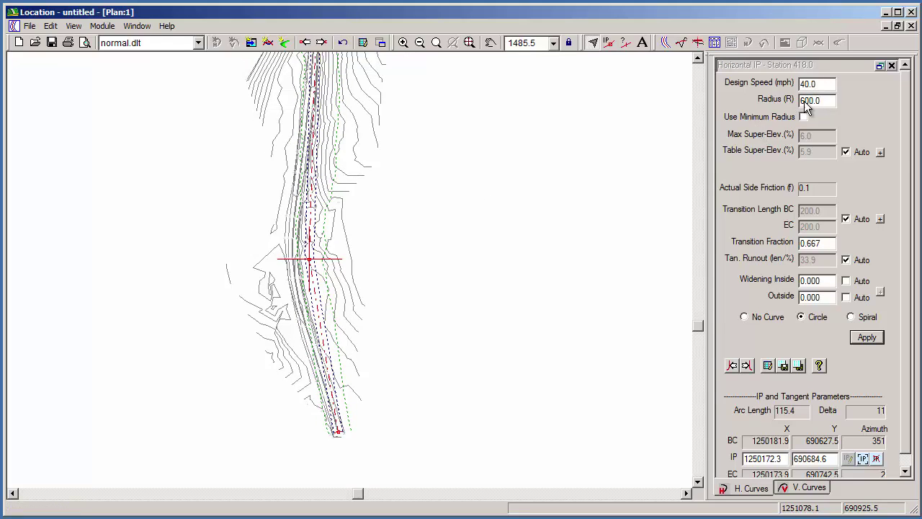
{"action": "left_click", "coordinate": [866, 338]}
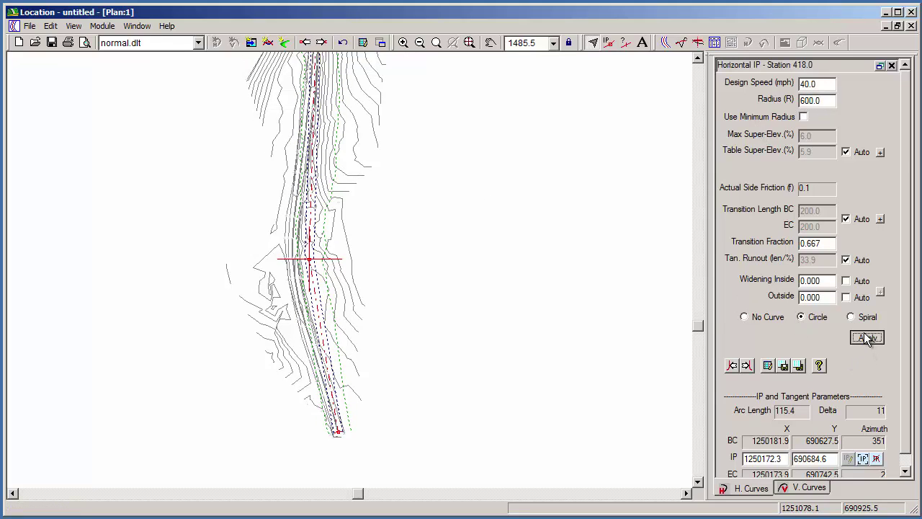
{"action": "left_click", "coordinate": [785, 366]}
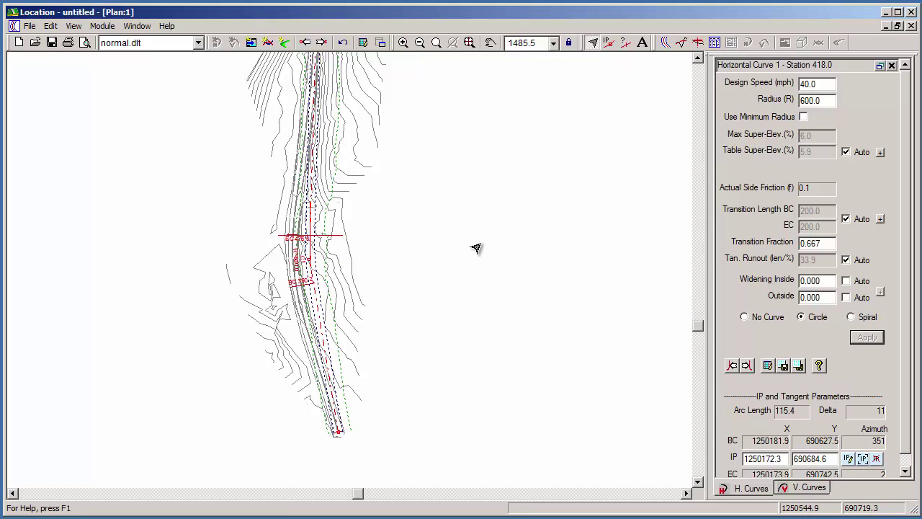
Step: Apply the copied 600-radius circular curve to the horizontal IP at station 1096.1
{"action": "middle_click_drag", "start_coordinate": [470, 242], "coordinate": [458, 322]}
{"action": "left_click", "coordinate": [748, 366]}
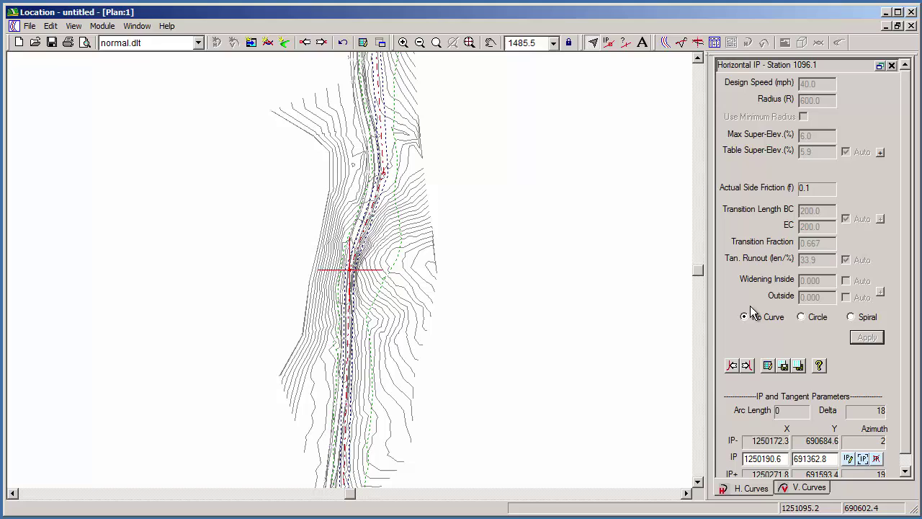
{"action": "left_click", "coordinate": [799, 366]}
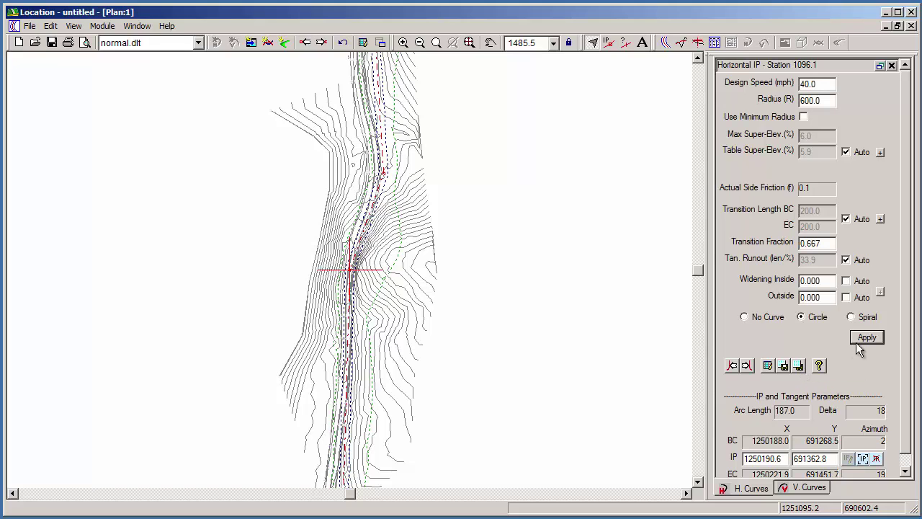
{"action": "left_click", "coordinate": [866, 338]}
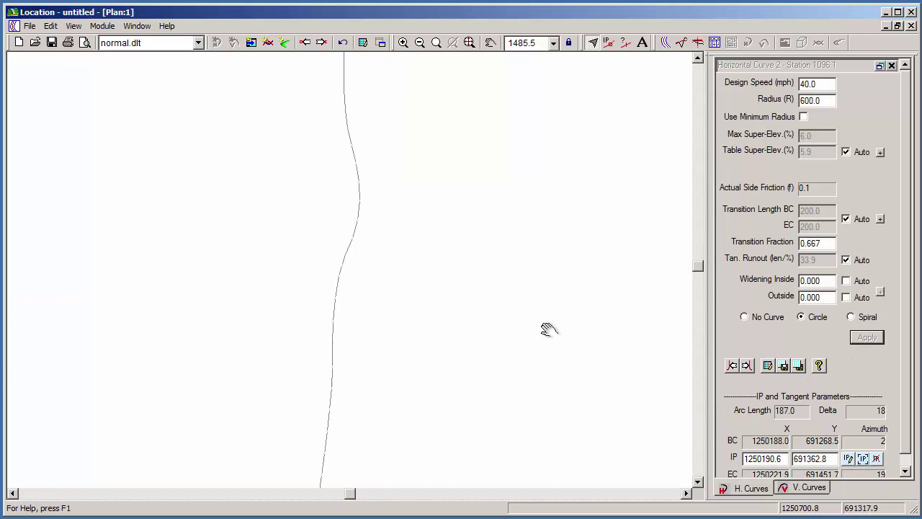
Step: Apply the same copied circular curve to the horizontal IP at station 1339.0 and review the alignment up to its end
{"action": "left_click", "coordinate": [748, 366]}
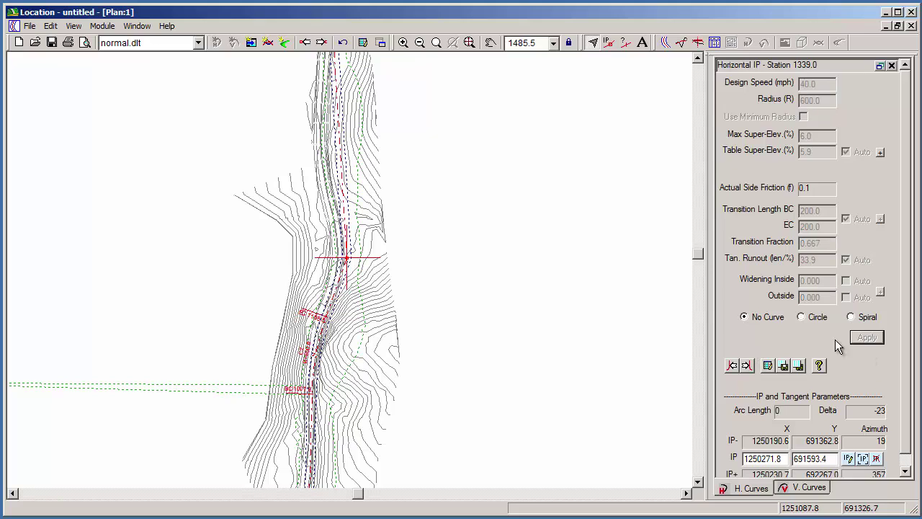
{"action": "left_click", "coordinate": [799, 366]}
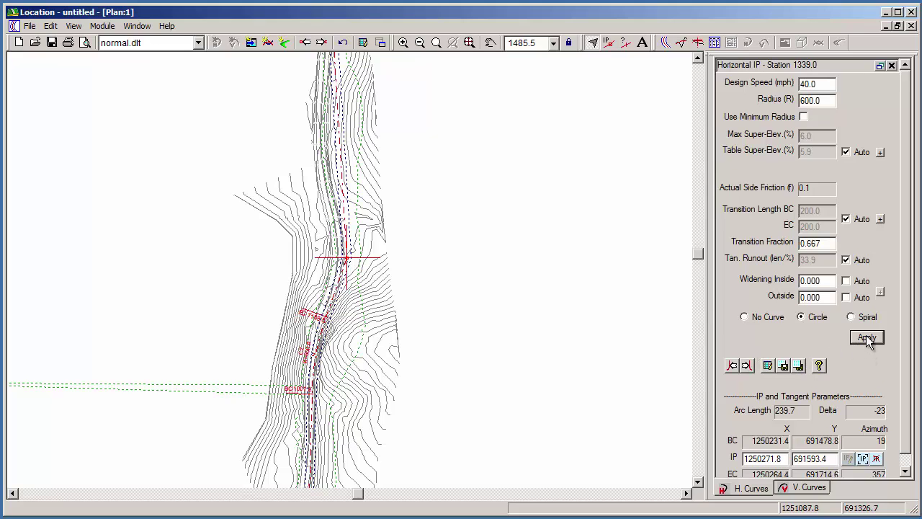
{"action": "left_click", "coordinate": [866, 337]}
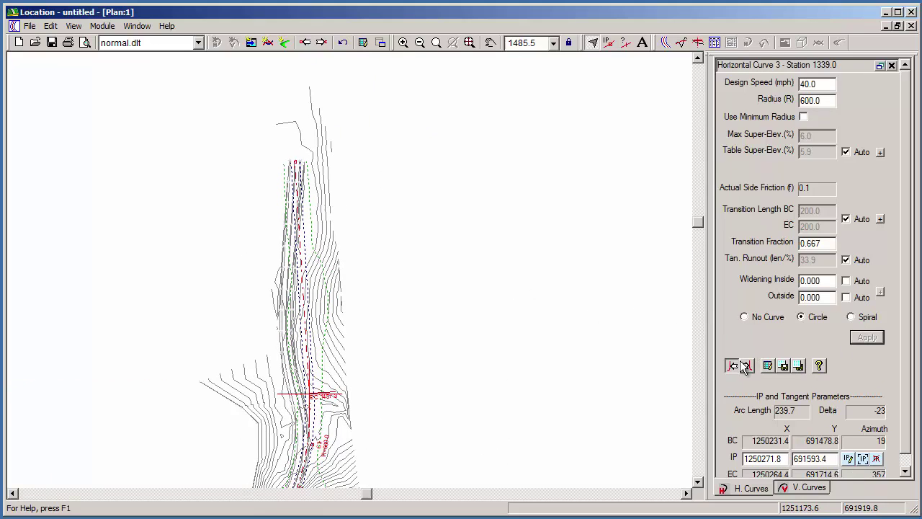
{"action": "left_click", "coordinate": [746, 366]}
{"action": "scroll", "coordinate": [432, 283], "scroll_direction": "up", "scroll_amount": 5}
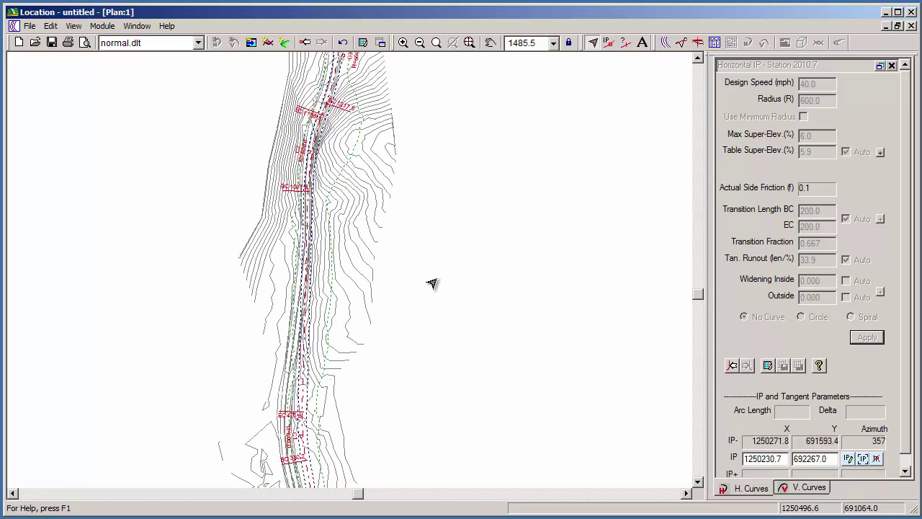
{"action": "scroll", "coordinate": [432, 283], "scroll_direction": "down", "scroll_amount": 2}
{"action": "middle_click_drag", "start_coordinate": [453, 263], "coordinate": [545, 257]}
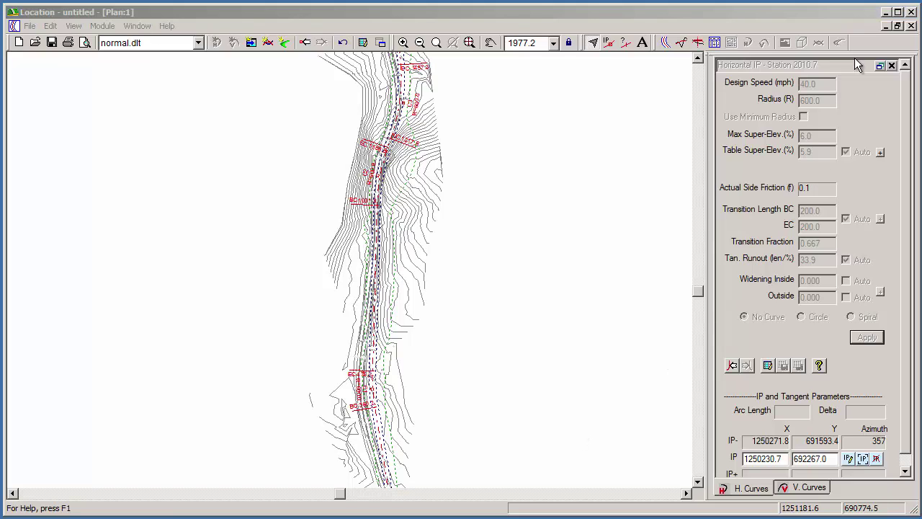
Step: Maximize the profile window and add a vertical IP at the main crest, at about station 1079 and elevation 115.4
{"action": "left_click", "coordinate": [897, 26]}
{"action": "left_click", "coordinate": [459, 354]}
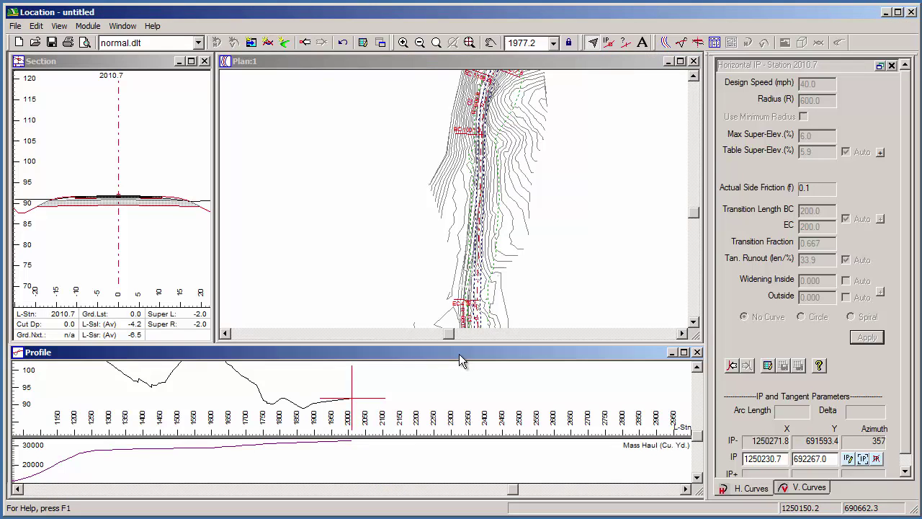
{"action": "double_click", "coordinate": [459, 354]}
{"action": "middle_click_drag", "start_coordinate": [224, 218], "coordinate": [481, 239]}
{"action": "middle_click_drag", "start_coordinate": [180, 198], "coordinate": [350, 247]}
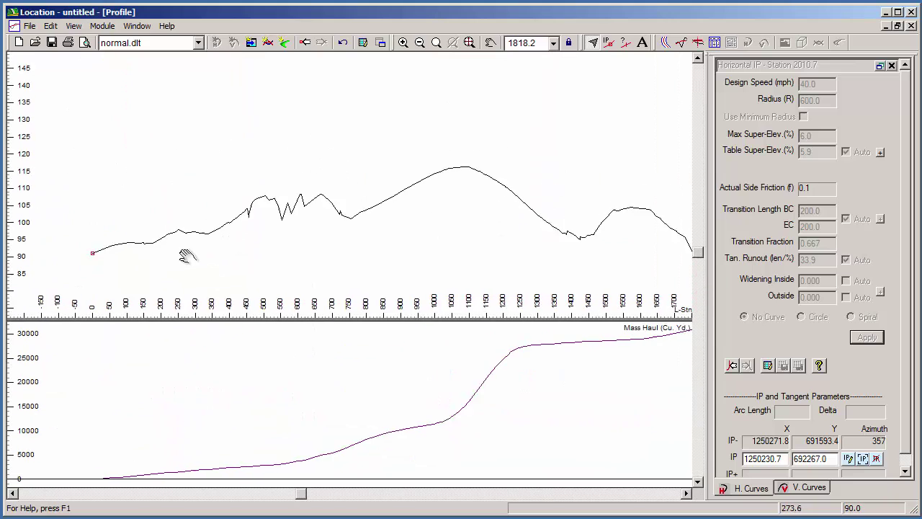
{"action": "middle_click_drag", "start_coordinate": [293, 160], "coordinate": [286, 170]}
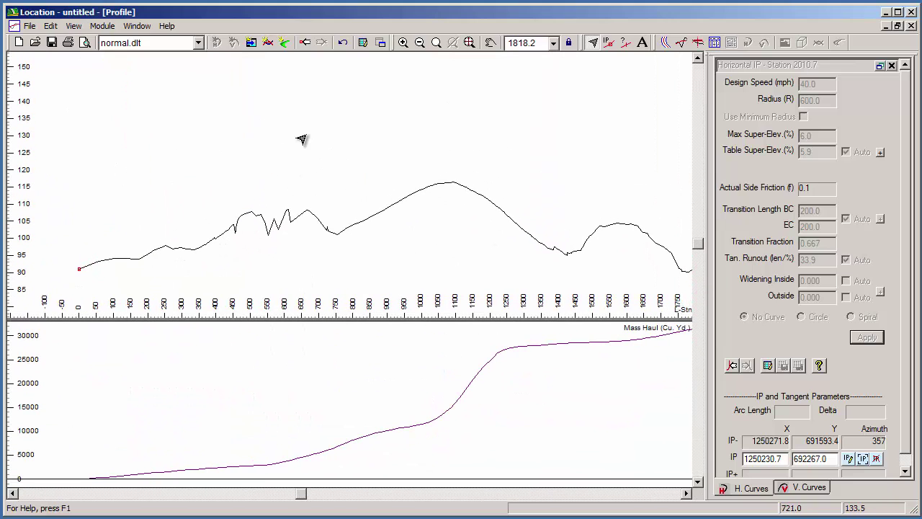
{"action": "left_click", "coordinate": [795, 489]}
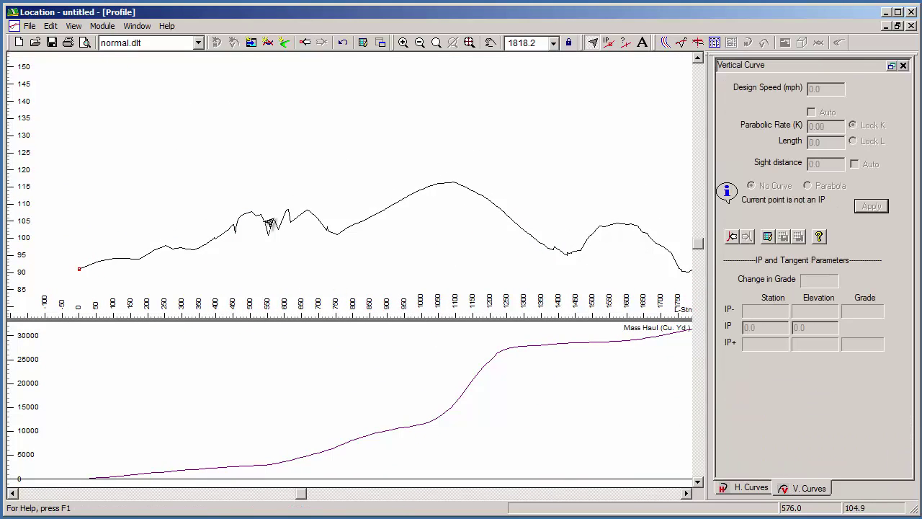
{"action": "right_click", "coordinate": [270, 185]}
{"action": "left_click", "coordinate": [317, 206]}
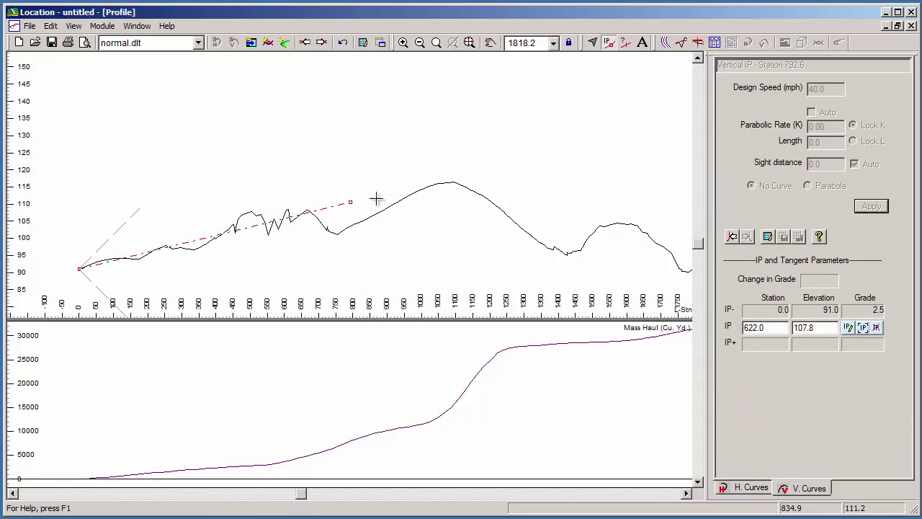
{"action": "left_click", "coordinate": [448, 186]}
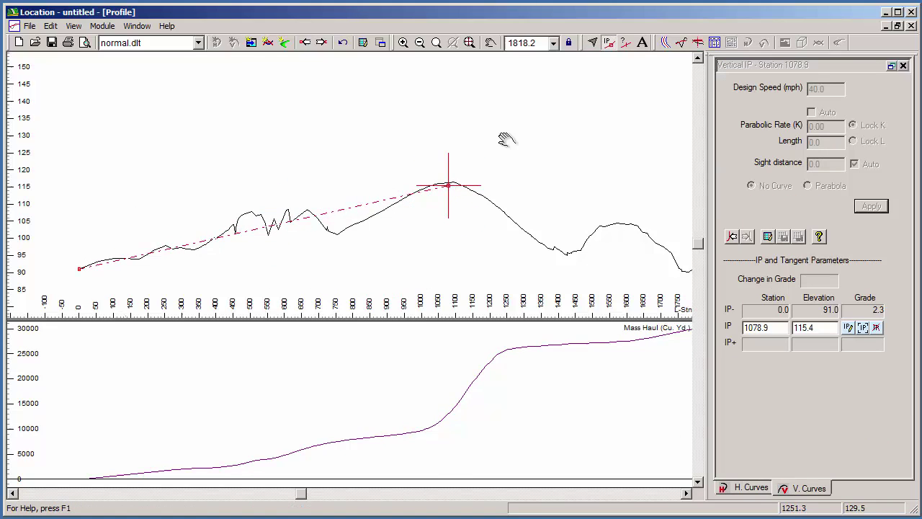
Step: Add the final vertical IP near the end of the ground profile, at about station 1998 and elevation 90.5
{"action": "middle_click_drag", "start_coordinate": [506, 140], "coordinate": [317, 120]}
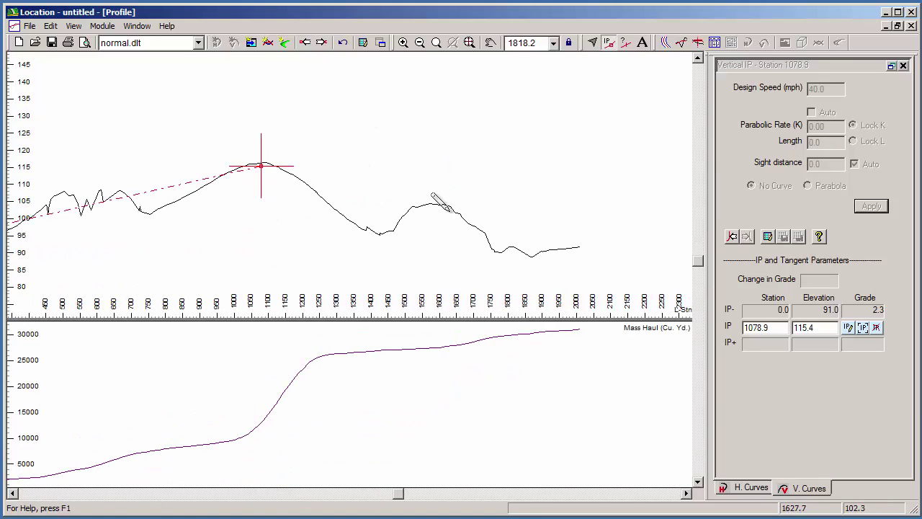
{"action": "double_click", "coordinate": [577, 250]}
{"action": "middle_click_drag", "start_coordinate": [330, 165], "coordinate": [353, 169]}
{"action": "scroll", "coordinate": [353, 169], "scroll_direction": "down", "scroll_amount": 1}
{"action": "middle_click_drag", "start_coordinate": [412, 164], "coordinate": [472, 156]}
{"action": "mouse_move", "coordinate": [379, 137]}
{"action": "middle_mouse_down"}
{"action": "mouse_move", "coordinate": [446, 128]}
{"action": "mouse_move", "coordinate": [383, 135]}
{"action": "middle_mouse_up"}
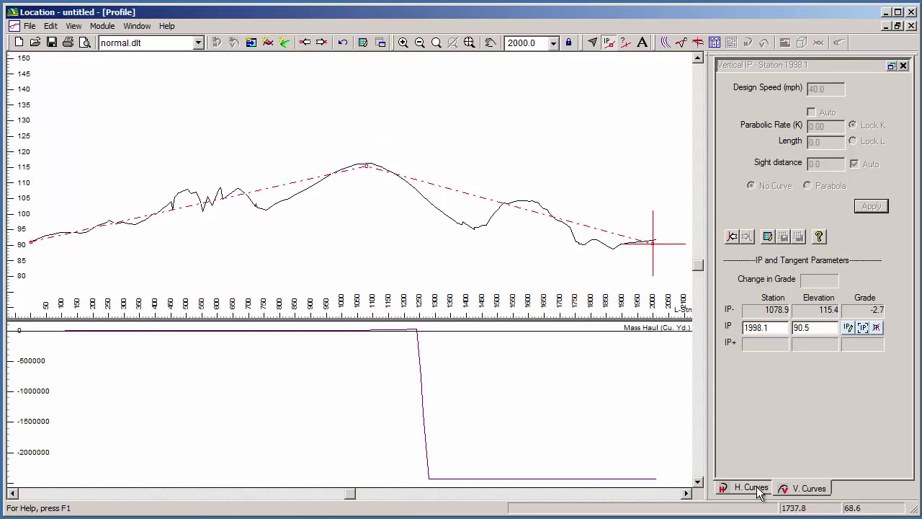
Step: Apply a parabolic vertical curve with K 100 to the vertical IP at the crest
{"action": "left_click", "coordinate": [734, 238]}
{"action": "middle_click_drag", "start_coordinate": [524, 238], "coordinate": [521, 279]}
{"action": "left_click", "coordinate": [829, 186]}
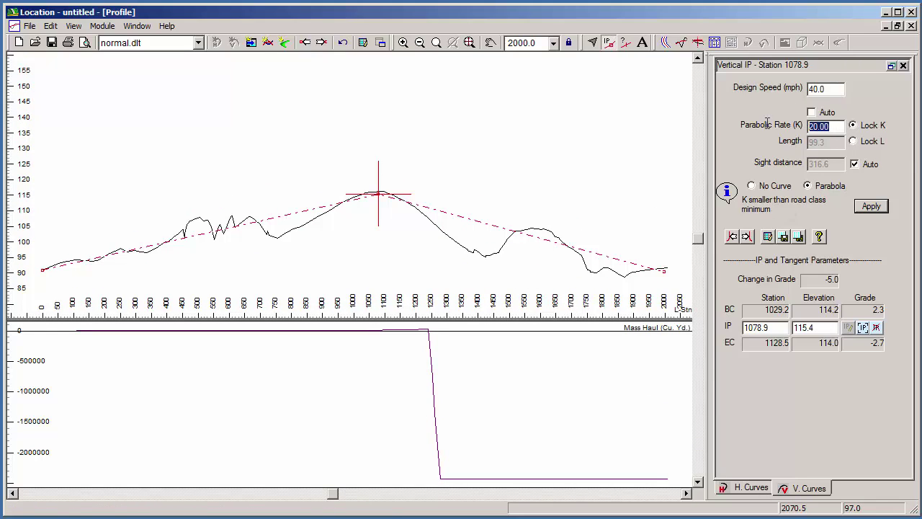
{"action": "type", "text": "100"}
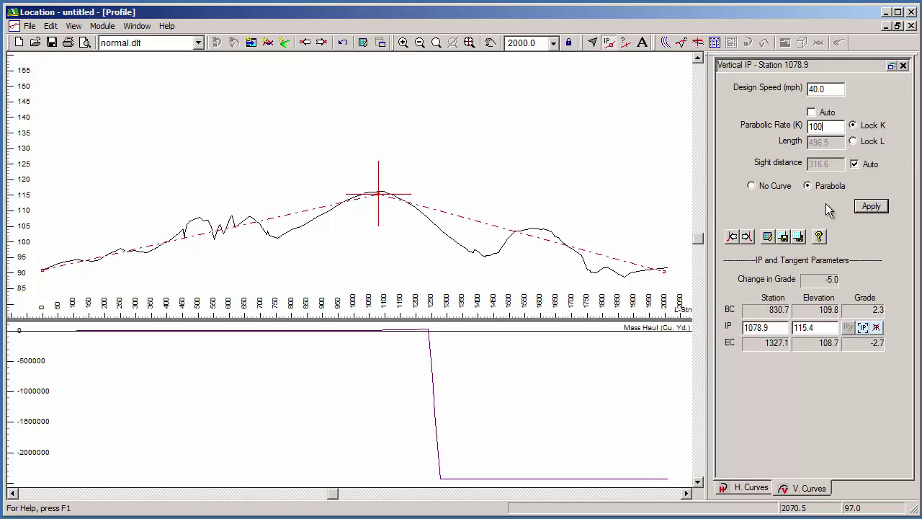
{"action": "left_click", "coordinate": [872, 207]}
{"action": "mouse_move", "coordinate": [438, 204]}
{"action": "middle_mouse_down"}
{"action": "mouse_move", "coordinate": [412, 175]}
{"action": "mouse_move", "coordinate": [468, 160]}
{"action": "mouse_move", "coordinate": [397, 159]}
{"action": "mouse_move", "coordinate": [415, 201]}
{"action": "middle_mouse_up"}
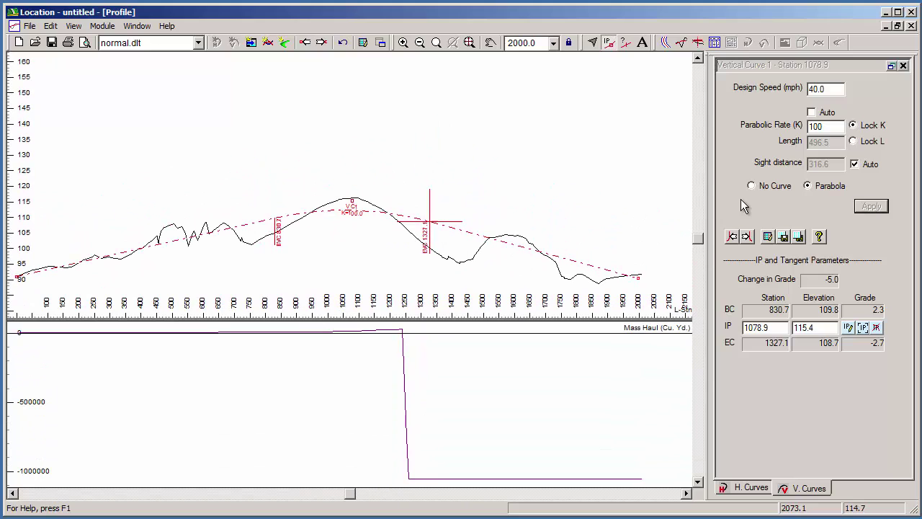
Step: Restore the tiled windows and, with the profile temporarily enlarged, raise the crest's vertical IP to about station 1092.5, elevation 119.4
{"action": "left_click", "coordinate": [897, 26]}
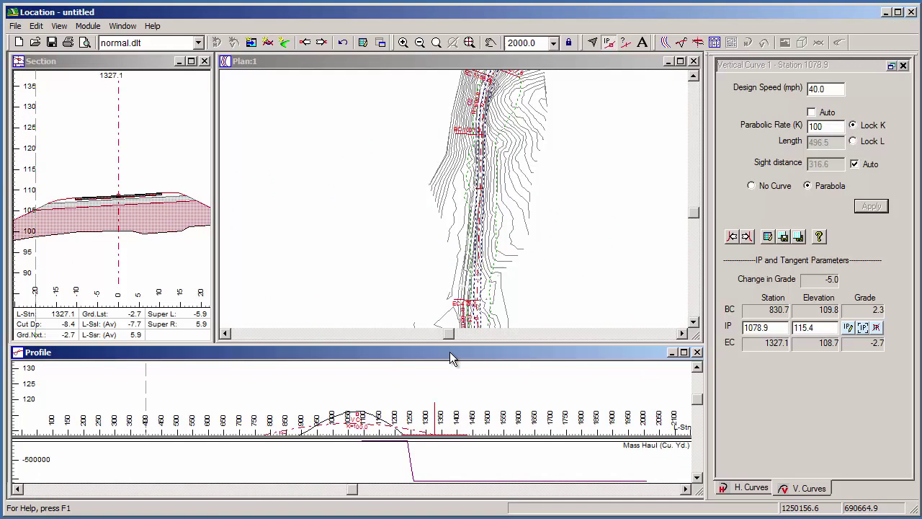
{"action": "middle_click_drag", "start_coordinate": [467, 258], "coordinate": [412, 137]}
{"action": "left_click_drag", "start_coordinate": [381, 347], "coordinate": [396, 207]}
{"action": "mouse_move", "coordinate": [344, 310]}
{"action": "middle_mouse_down"}
{"action": "mouse_move", "coordinate": [338, 243]}
{"action": "mouse_move", "coordinate": [316, 306]}
{"action": "middle_mouse_up"}
{"action": "scroll", "coordinate": [320, 246], "scroll_direction": "down", "scroll_amount": 1}
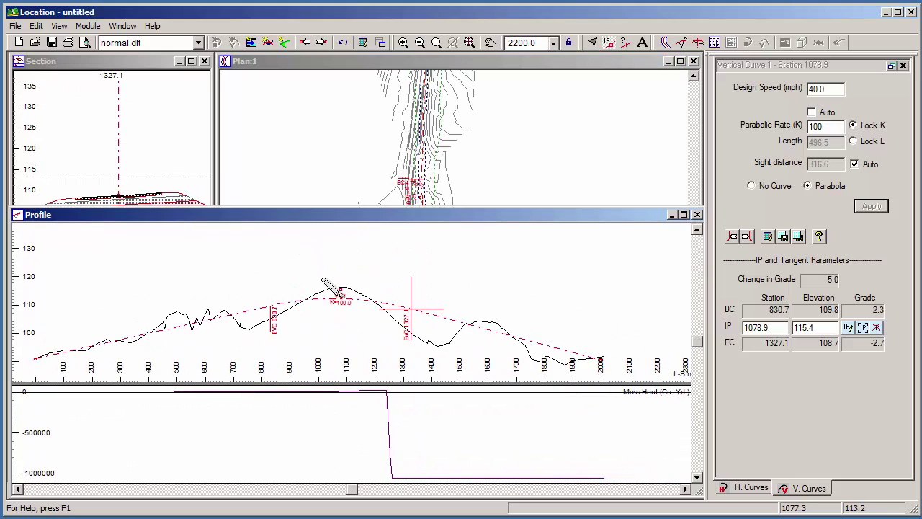
{"action": "left_click_drag", "start_coordinate": [342, 291], "coordinate": [344, 278]}
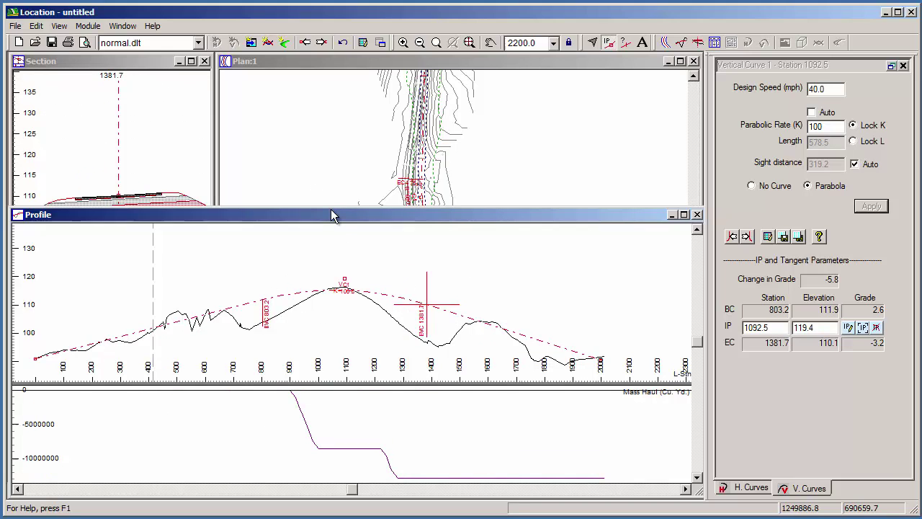
{"action": "left_click_drag", "start_coordinate": [301, 209], "coordinate": [301, 343]}
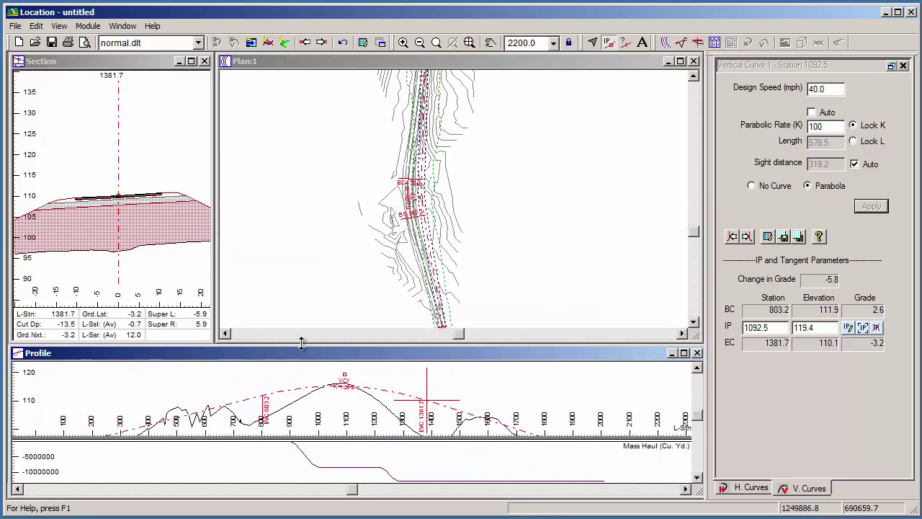
Step: Select the cross section at station 1280 on the third horizontal curve in the plan view
{"action": "scroll", "coordinate": [456, 208], "scroll_direction": "up", "scroll_amount": 1}
{"action": "middle_click_drag", "start_coordinate": [452, 108], "coordinate": [424, 309]}
{"action": "scroll", "coordinate": [435, 218], "scroll_direction": "up", "scroll_amount": 2}
{"action": "middle_click_drag", "start_coordinate": [458, 191], "coordinate": [450, 290]}
{"action": "middle_click_drag", "start_coordinate": [406, 186], "coordinate": [426, 224]}
{"action": "scroll", "coordinate": [434, 224], "scroll_direction": "down", "scroll_amount": 2}
{"action": "middle_click_drag", "start_coordinate": [457, 175], "coordinate": [482, 126]}
{"action": "scroll", "coordinate": [482, 125], "scroll_direction": "up", "scroll_amount": 1}
{"action": "right_click", "coordinate": [483, 125]}
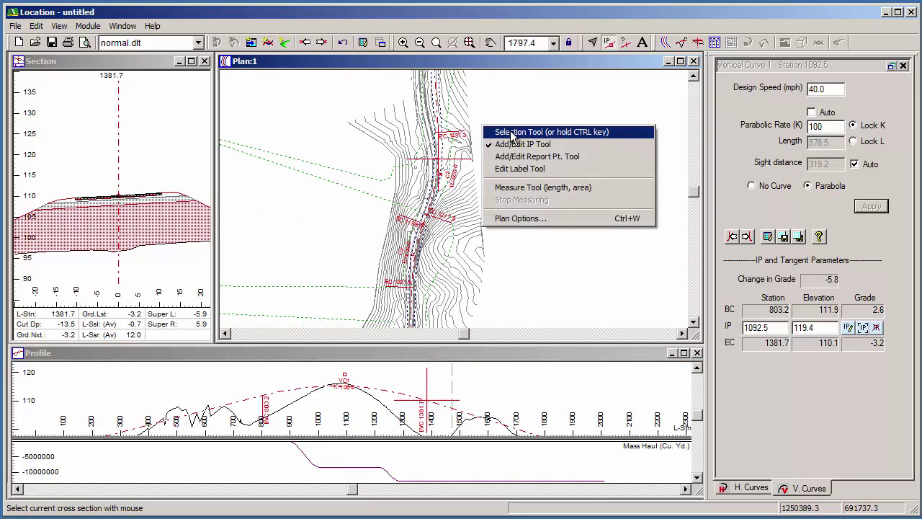
{"action": "left_click", "coordinate": [512, 132]}
{"action": "left_click", "coordinate": [428, 202]}
Step: Examine the fill slope and its toe in the station 1280 cross section and the slope stake lines in the plan
{"action": "left_click", "coordinate": [89, 140]}
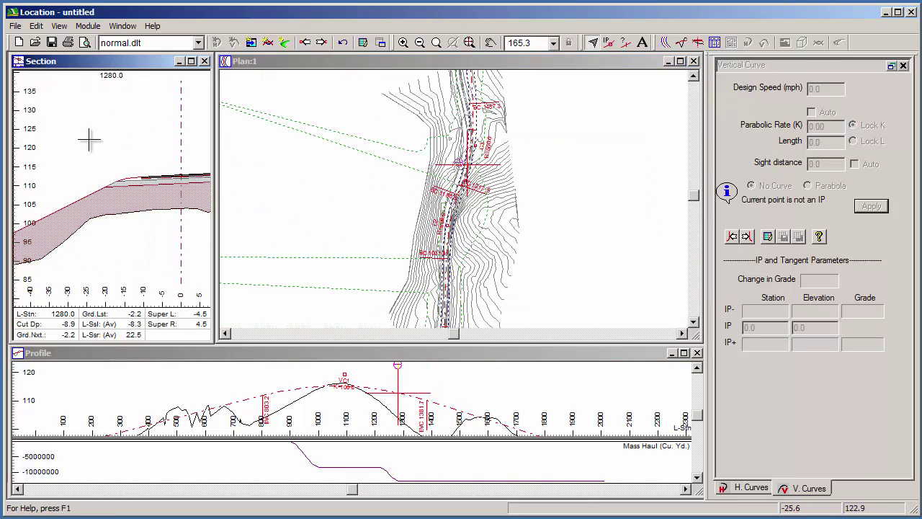
{"action": "scroll", "coordinate": [93, 144], "scroll_direction": "down", "scroll_amount": 10}
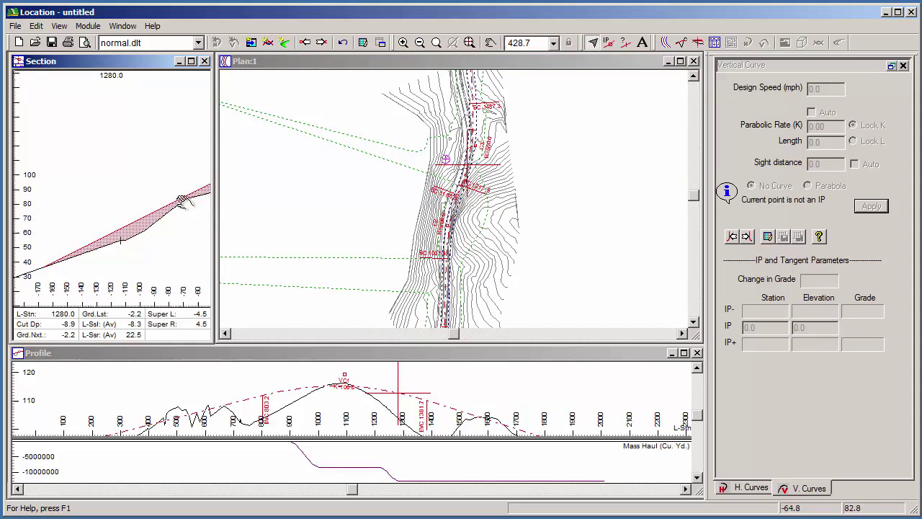
{"action": "middle_click_drag", "start_coordinate": [186, 201], "coordinate": [55, 198]}
{"action": "scroll", "coordinate": [91, 174], "scroll_direction": "up", "scroll_amount": 1}
{"action": "mouse_move", "coordinate": [56, 250]}
{"action": "middle_mouse_down"}
{"action": "mouse_move", "coordinate": [48, 267]}
{"action": "mouse_move", "coordinate": [134, 229]}
{"action": "mouse_move", "coordinate": [45, 248]}
{"action": "middle_mouse_up"}
{"action": "scroll", "coordinate": [93, 187], "scroll_direction": "down", "scroll_amount": 1}
{"action": "middle_click_drag", "start_coordinate": [386, 219], "coordinate": [424, 148]}
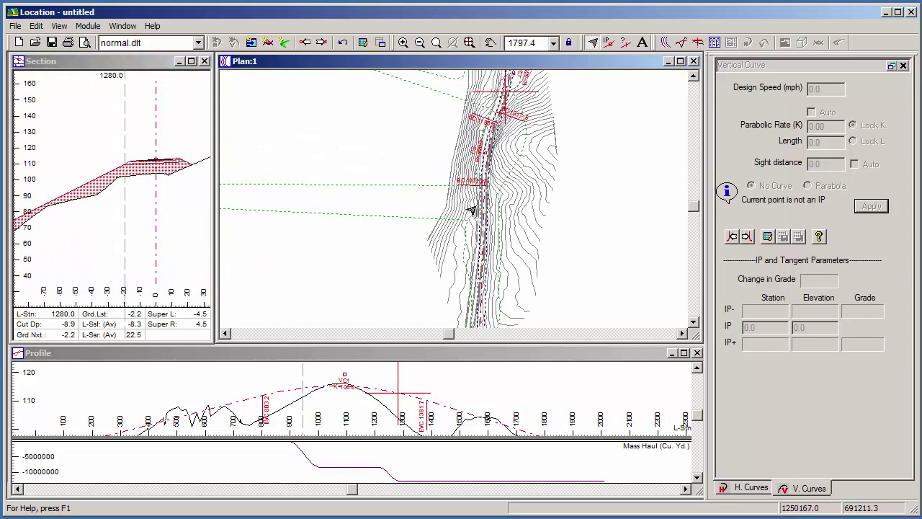
Step: Select the cross section at station 940 in the plan and examine its side slopes
{"action": "left_click", "coordinate": [480, 209]}
{"action": "middle_click_drag", "start_coordinate": [95, 196], "coordinate": [54, 199]}
{"action": "scroll", "coordinate": [88, 165], "scroll_direction": "up", "scroll_amount": 1}
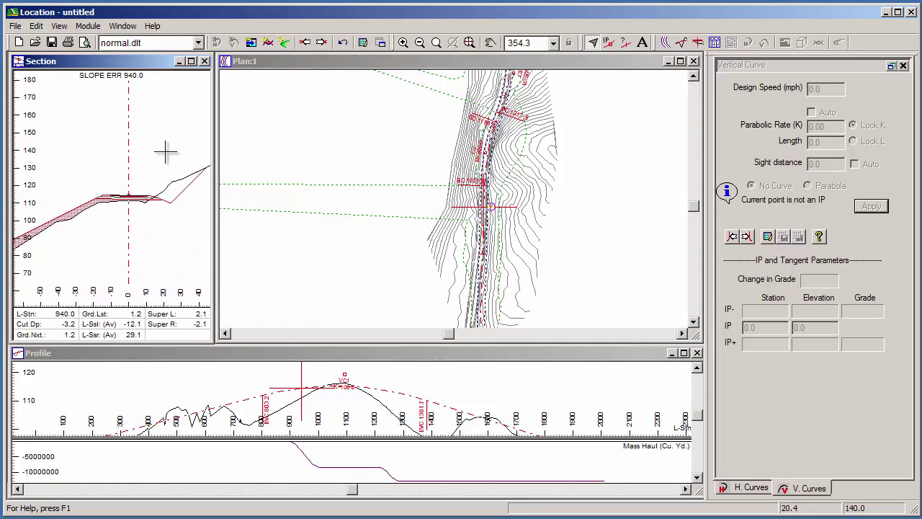
Step: Shift the second curve's horizontal IP slightly east into the hillside and check the cross section at the end of that curve
{"action": "middle_click_drag", "start_coordinate": [486, 130], "coordinate": [437, 169]}
{"action": "scroll", "coordinate": [510, 159], "scroll_direction": "up", "scroll_amount": 5}
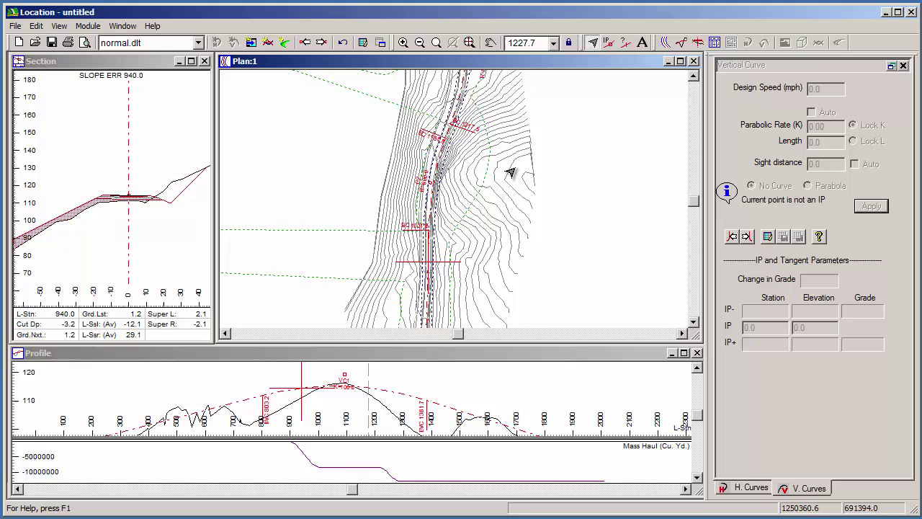
{"action": "scroll", "coordinate": [509, 154], "scroll_direction": "down", "scroll_amount": 2}
{"action": "right_click", "coordinate": [465, 228]}
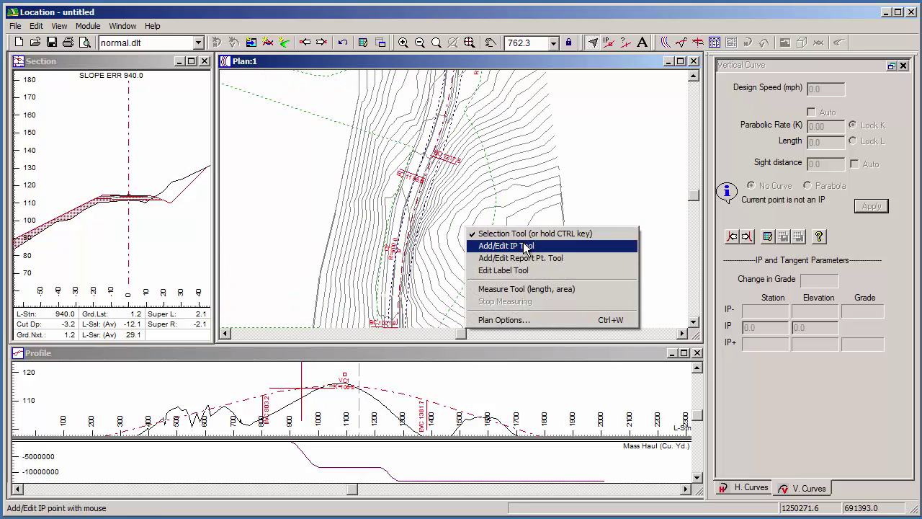
{"action": "left_click", "coordinate": [528, 247]}
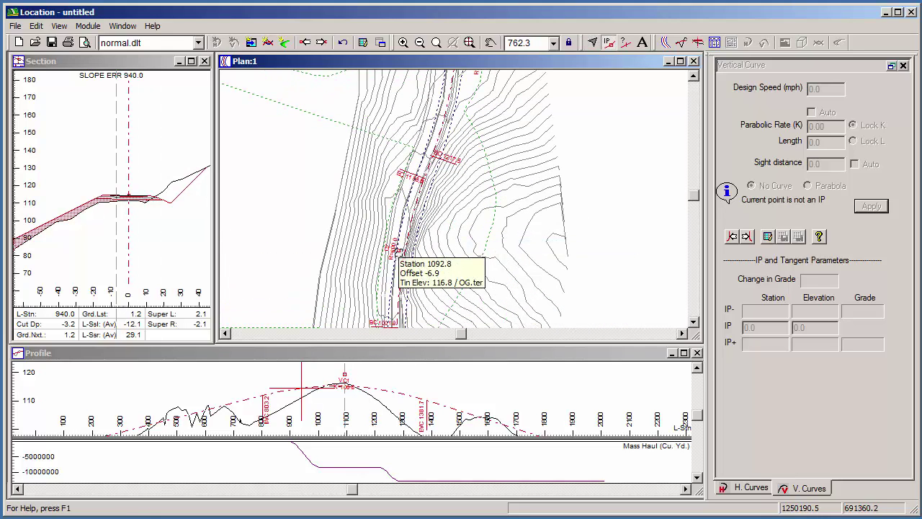
{"action": "left_click_drag", "start_coordinate": [399, 251], "coordinate": [410, 254]}
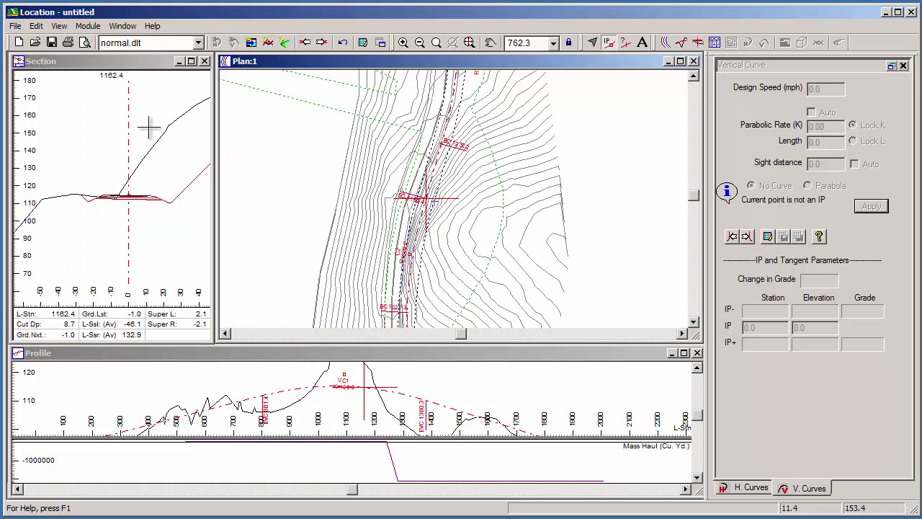
{"action": "scroll", "coordinate": [107, 180], "scroll_direction": "down", "scroll_amount": 1}
{"action": "mouse_move", "coordinate": [149, 127]}
{"action": "middle_mouse_down"}
{"action": "mouse_move", "coordinate": [107, 179]}
{"action": "mouse_move", "coordinate": [94, 229]}
{"action": "mouse_move", "coordinate": [111, 106]}
{"action": "mouse_move", "coordinate": [96, 158]}
{"action": "mouse_move", "coordinate": [101, 187]}
{"action": "middle_mouse_up"}
{"action": "scroll", "coordinate": [110, 179], "scroll_direction": "down", "scroll_amount": 1}
Step: Move the third curve's horizontal IP to about 1250279, 691592 and review the alignment to its south end
{"action": "left_click", "coordinate": [447, 72]}
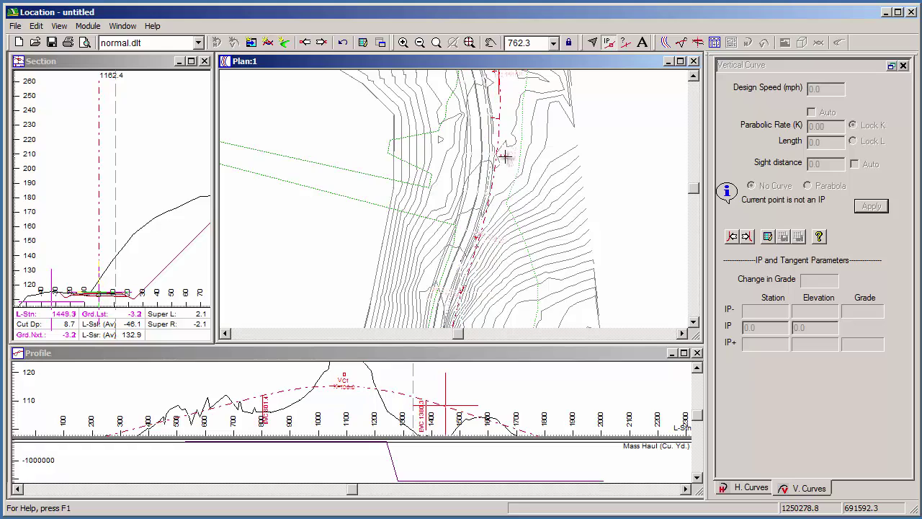
{"action": "left_click_drag", "start_coordinate": [506, 157], "coordinate": [507, 158]}
{"action": "middle_click_drag", "start_coordinate": [493, 230], "coordinate": [506, 122]}
{"action": "scroll", "coordinate": [548, 234], "scroll_direction": "down", "scroll_amount": 2}
{"action": "middle_click_drag", "start_coordinate": [439, 277], "coordinate": [434, 140]}
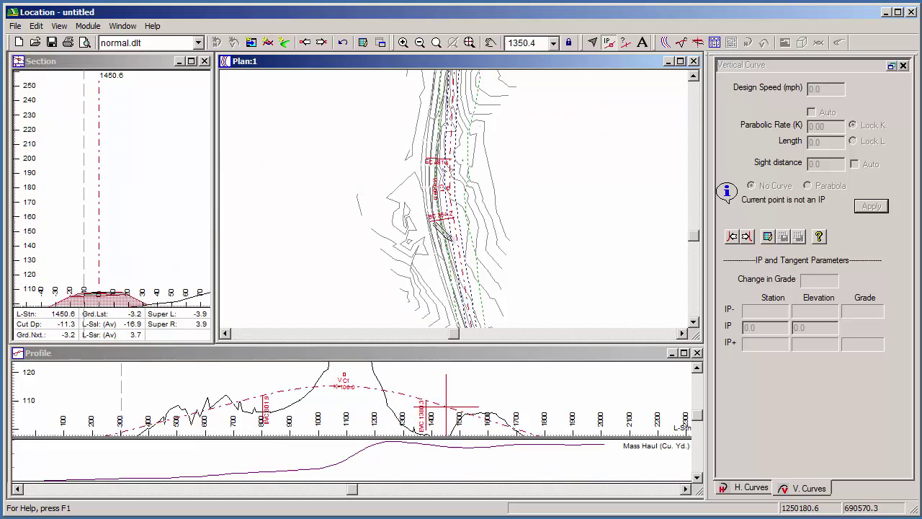
{"action": "middle_click_drag", "start_coordinate": [447, 234], "coordinate": [423, 133]}
{"action": "middle_click_drag", "start_coordinate": [449, 267], "coordinate": [466, 245]}
{"action": "scroll", "coordinate": [466, 245], "scroll_direction": "up", "scroll_amount": 1}
Step: Examine the station 1450.6 cross section, then enlarge the profile window to inspect the full profile and mass haul diagram
{"action": "left_click", "coordinate": [382, 361]}
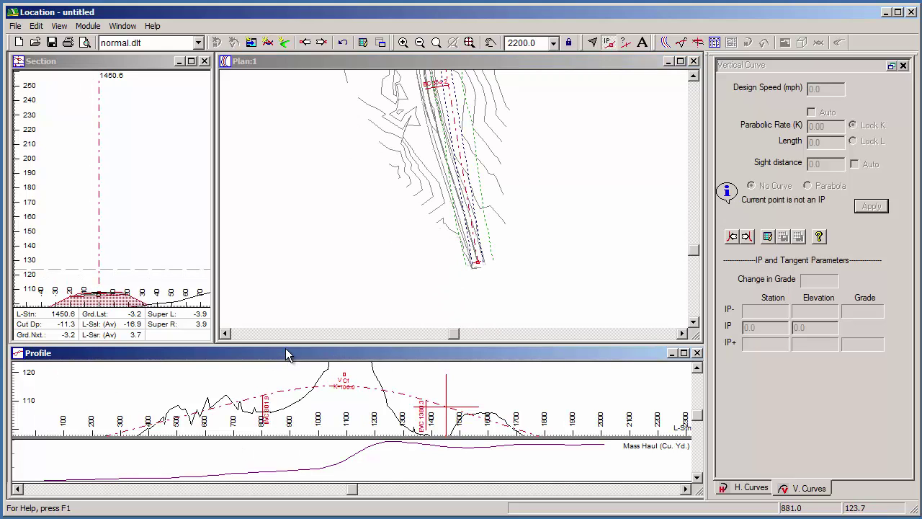
{"action": "left_click", "coordinate": [165, 131]}
{"action": "scroll", "coordinate": [134, 149], "scroll_direction": "up", "scroll_amount": 2}
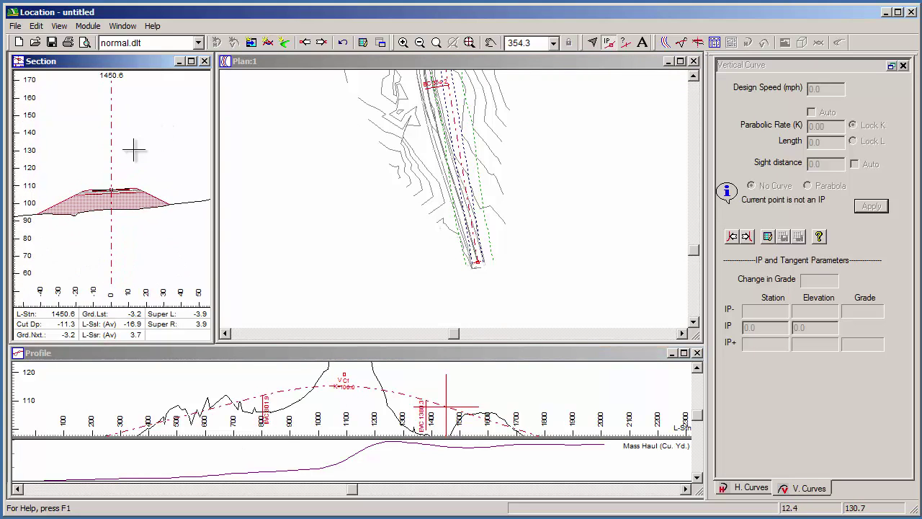
{"action": "left_click", "coordinate": [451, 358]}
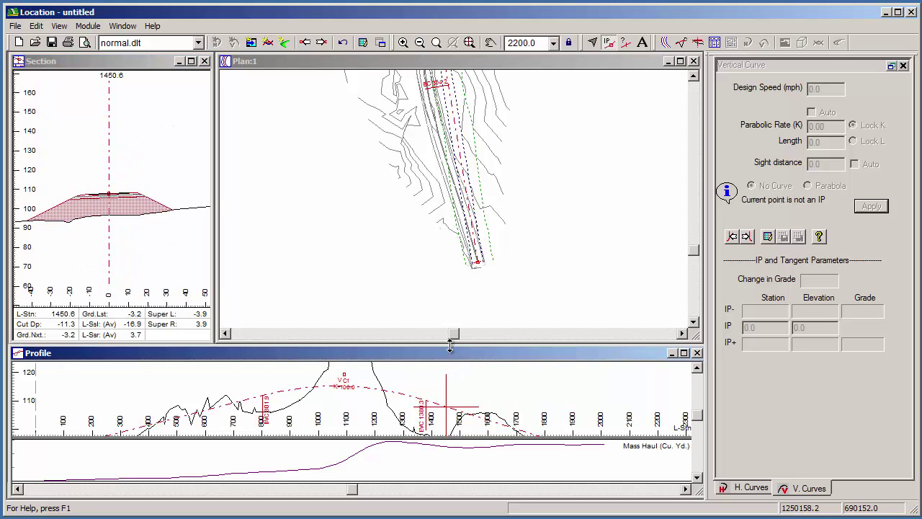
{"action": "left_click_drag", "start_coordinate": [449, 346], "coordinate": [461, 206]}
{"action": "middle_click_drag", "start_coordinate": [503, 292], "coordinate": [471, 302]}
{"action": "scroll", "coordinate": [416, 300], "scroll_direction": "up", "scroll_amount": 1}
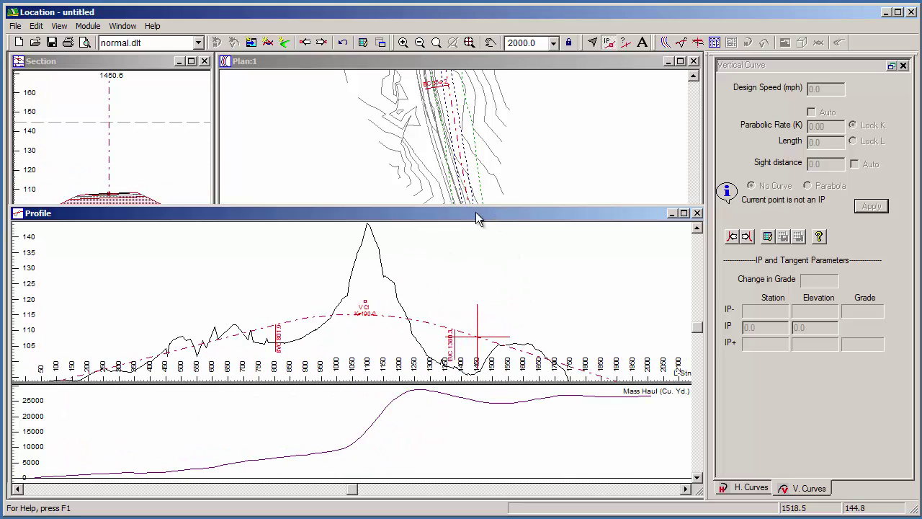
{"action": "middle_click_drag", "start_coordinate": [228, 320], "coordinate": [221, 291]}
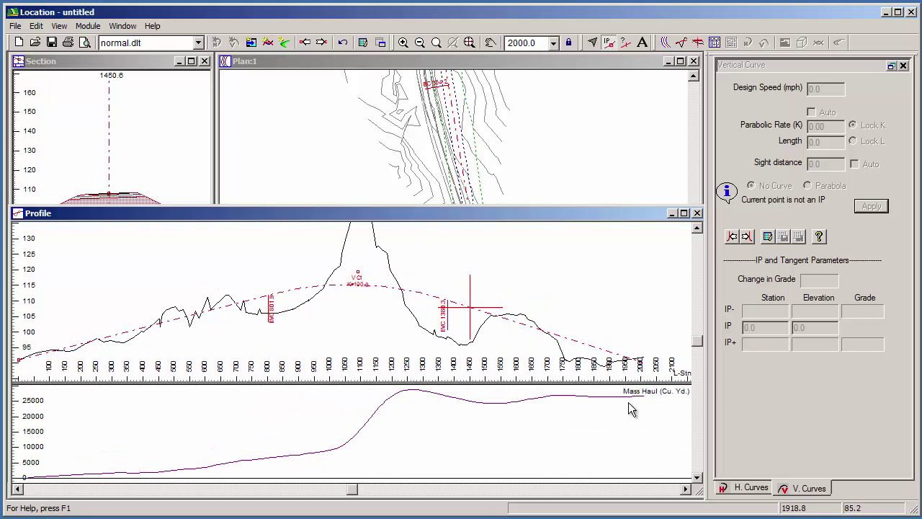
{"action": "mouse_move", "coordinate": [647, 396]}
Step: Raise the crest's vertical IP to about station 1108.4, elevation 124.6, and review the plan and profile
{"action": "left_click_drag", "start_coordinate": [357, 276], "coordinate": [364, 256]}
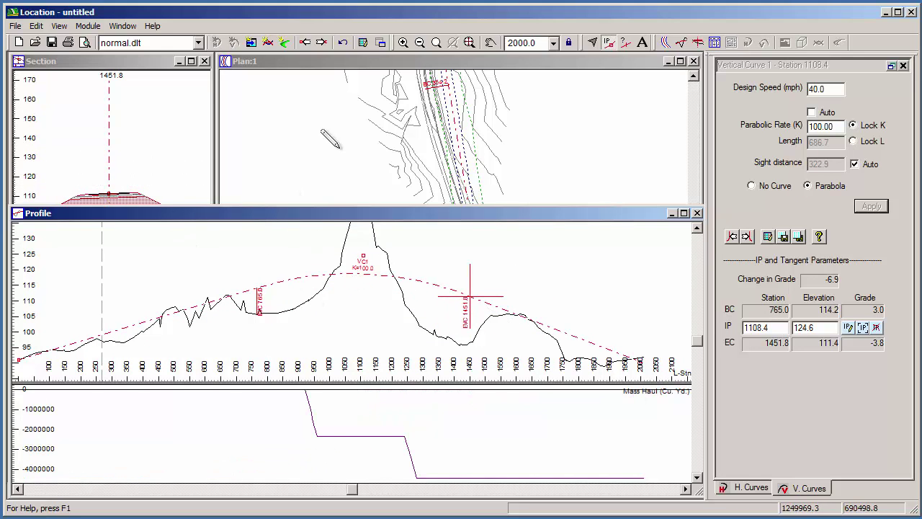
{"action": "left_click", "coordinate": [408, 63]}
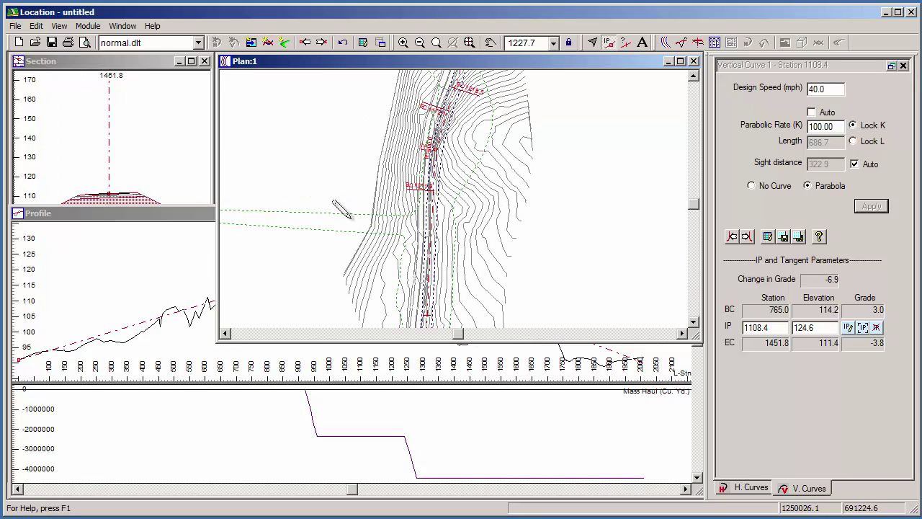
{"action": "left_click", "coordinate": [336, 336]}
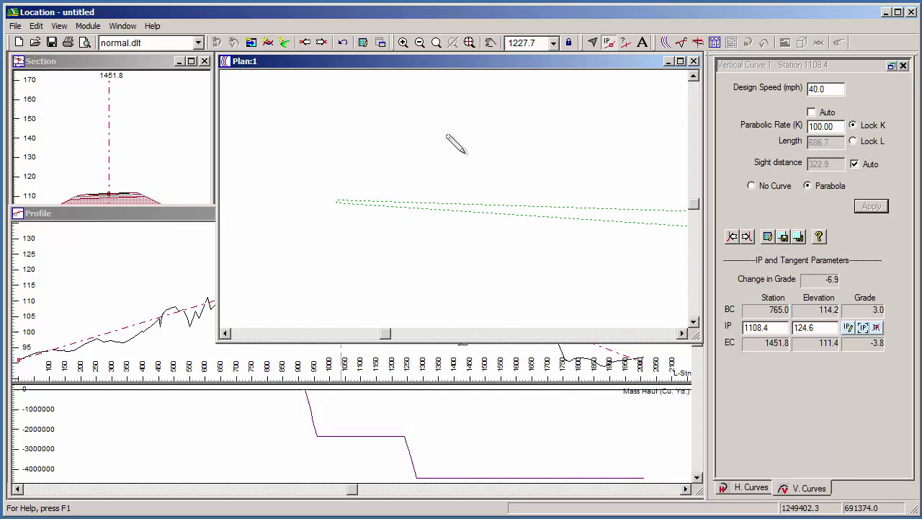
{"action": "left_click", "coordinate": [187, 214]}
{"action": "middle_click_drag", "start_coordinate": [484, 334], "coordinate": [447, 340]}
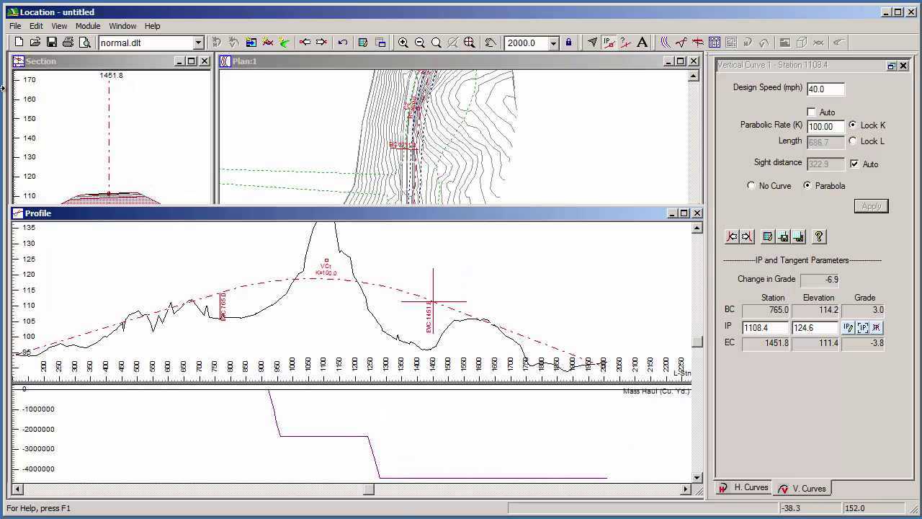
Step: Undo the last profile point edit, recalculate the road alignment, and restore the tiled section, plan and profile windows
{"action": "left_click", "coordinate": [46, 26]}
{"action": "left_click", "coordinate": [50, 33]}
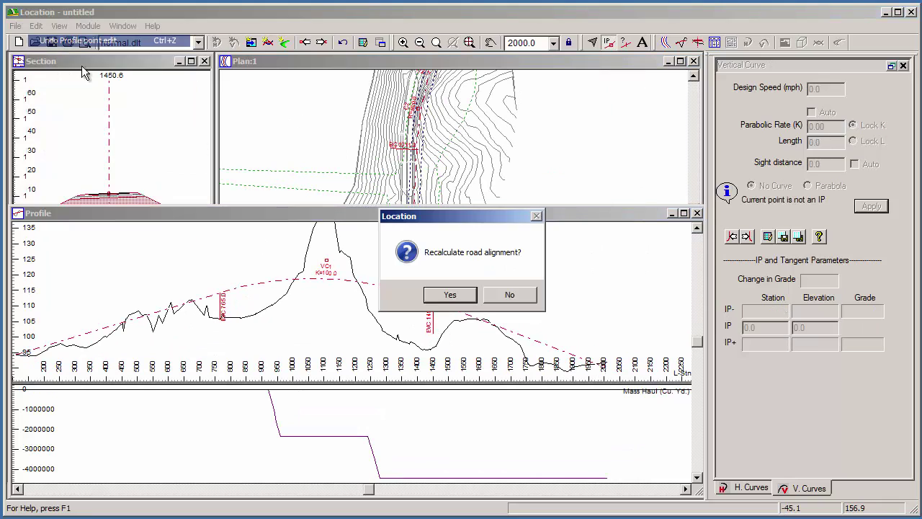
{"action": "left_click", "coordinate": [441, 295]}
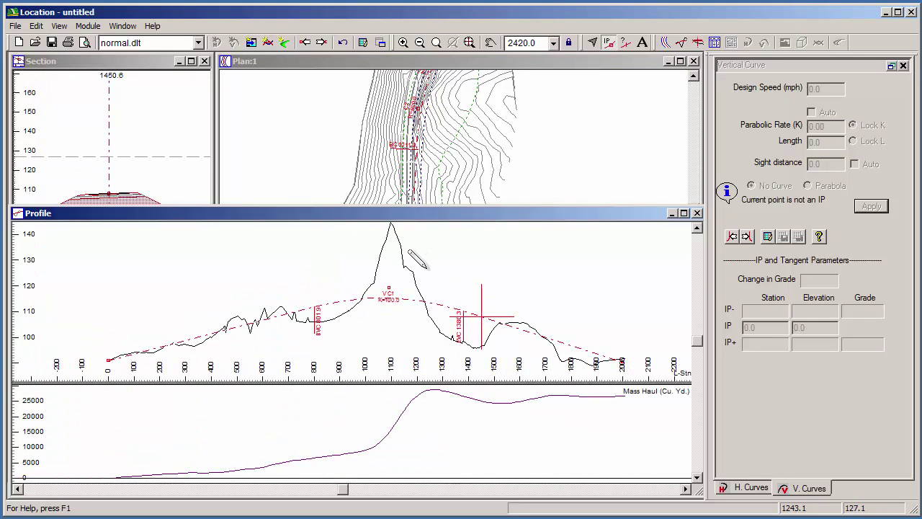
{"action": "left_click_drag", "start_coordinate": [406, 214], "coordinate": [396, 347]}
{"action": "left_click", "coordinate": [692, 336]}
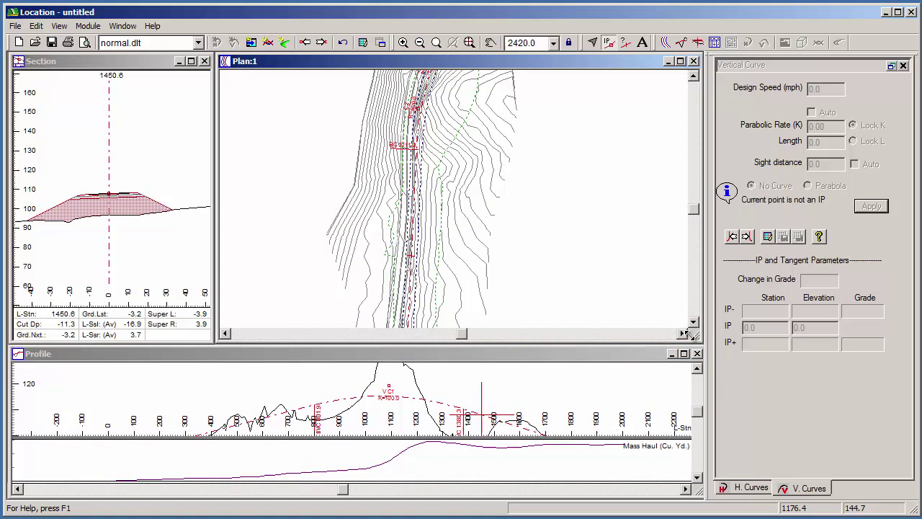
{"action": "middle_click_drag", "start_coordinate": [569, 303], "coordinate": [481, 231]}
{"action": "scroll", "coordinate": [483, 173], "scroll_direction": "up", "scroll_amount": 1}
{"action": "left_click", "coordinate": [468, 352]}
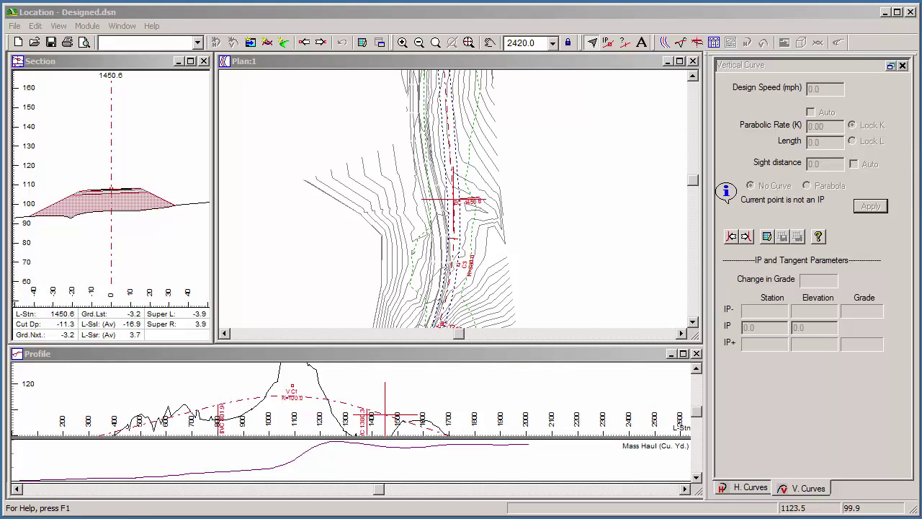
Step: Load the D-Size.dlt screen layout for the Designed.dsn road and jump to page 2 of the multi-plot
{"action": "left_click", "coordinate": [197, 43]}
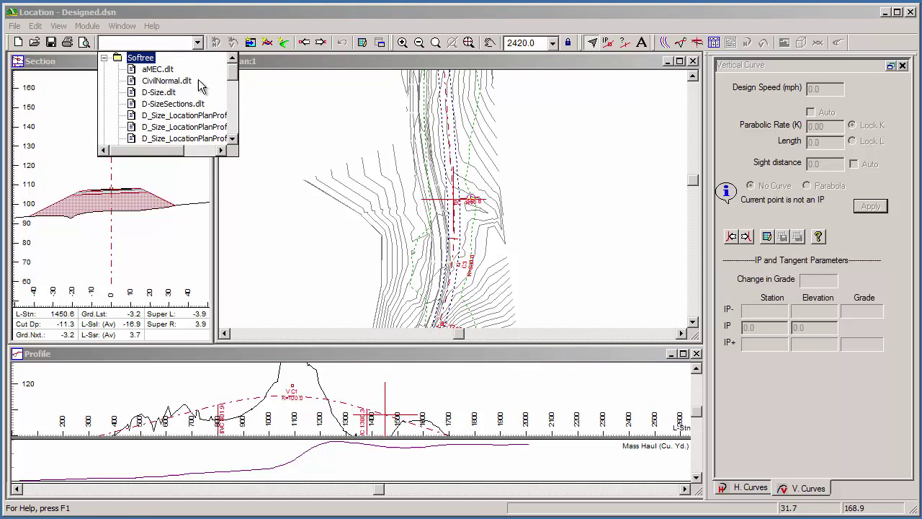
{"action": "left_click", "coordinate": [161, 93]}
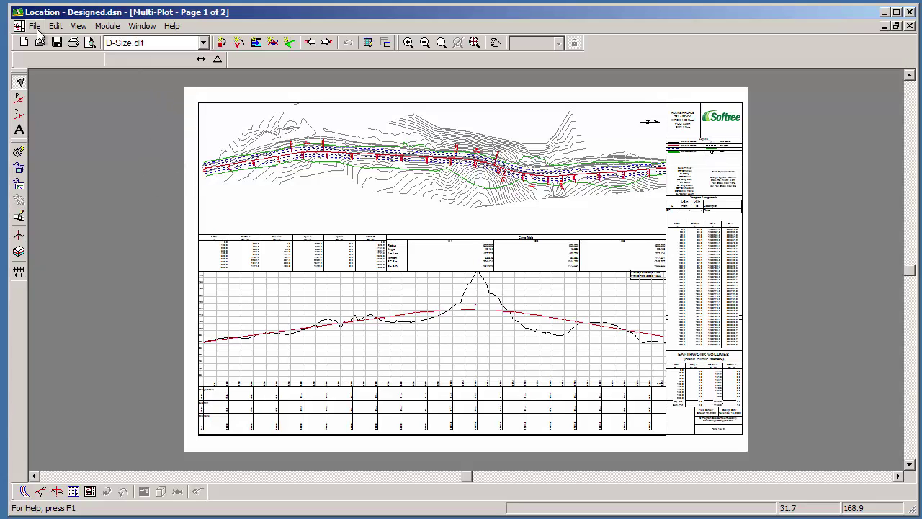
{"action": "left_click", "coordinate": [80, 26]}
{"action": "left_click", "coordinate": [101, 41]}
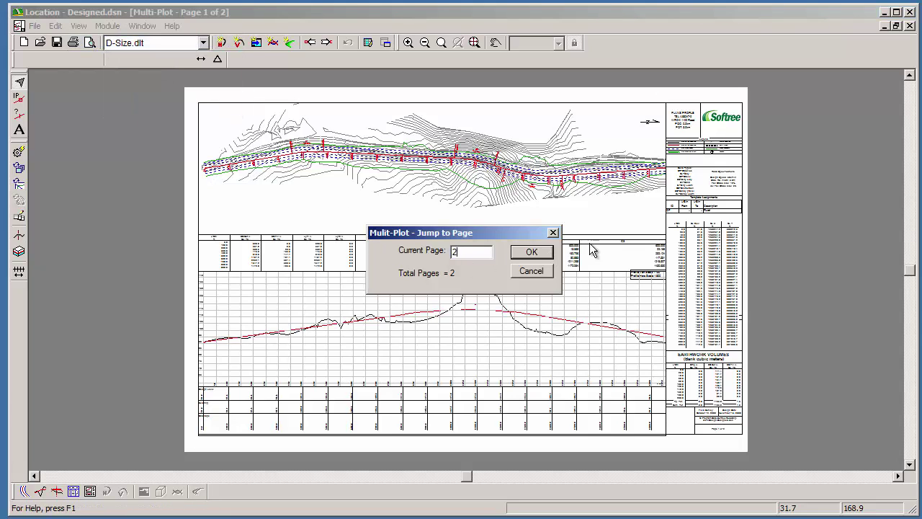
{"action": "left_click", "coordinate": [531, 251]}
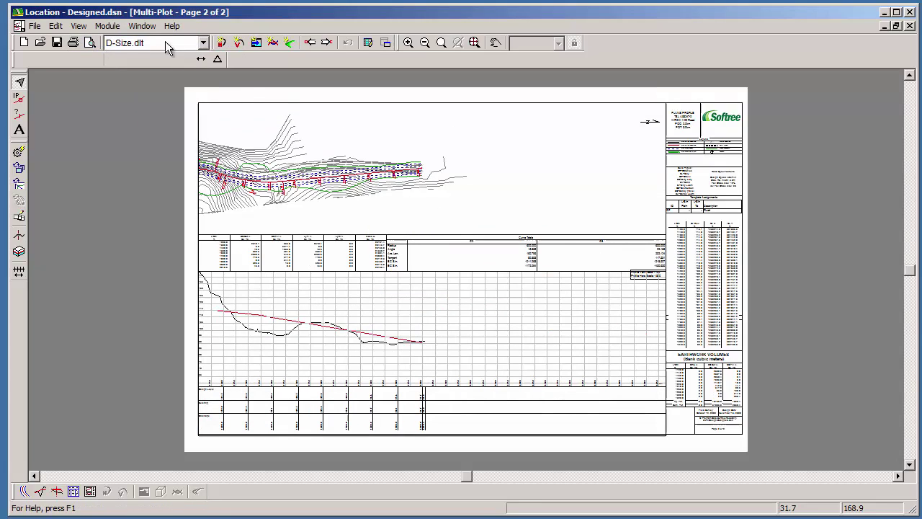
Step: Load the D-SizeSections.dlt screen layout and enlarge the first cross-section sheet for reading
{"action": "left_click", "coordinate": [203, 43]}
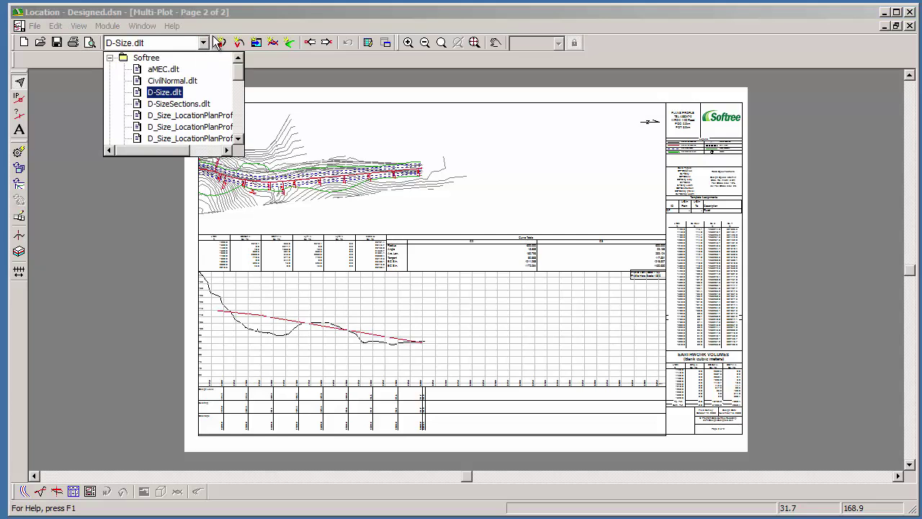
{"action": "left_click", "coordinate": [179, 106]}
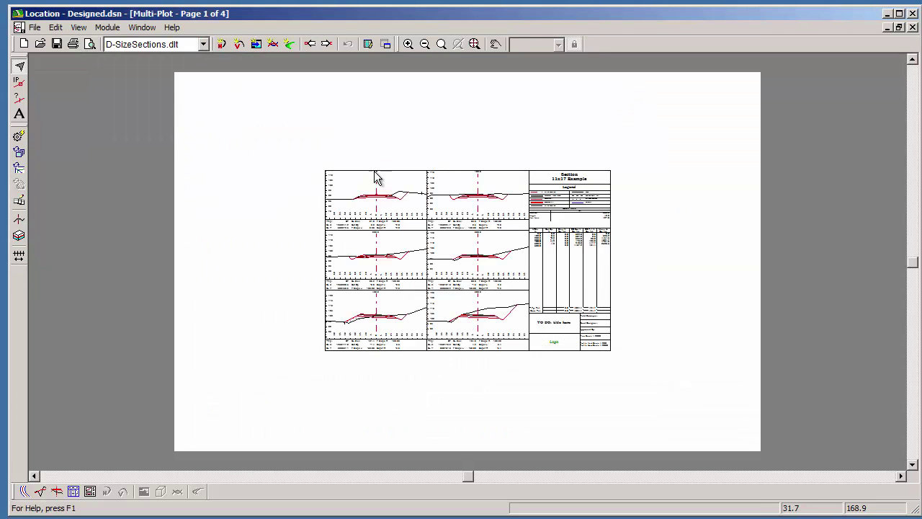
{"action": "scroll", "coordinate": [462, 216], "scroll_direction": "up", "scroll_amount": 7}
{"action": "scroll", "coordinate": [524, 294], "scroll_direction": "up", "scroll_amount": 3}
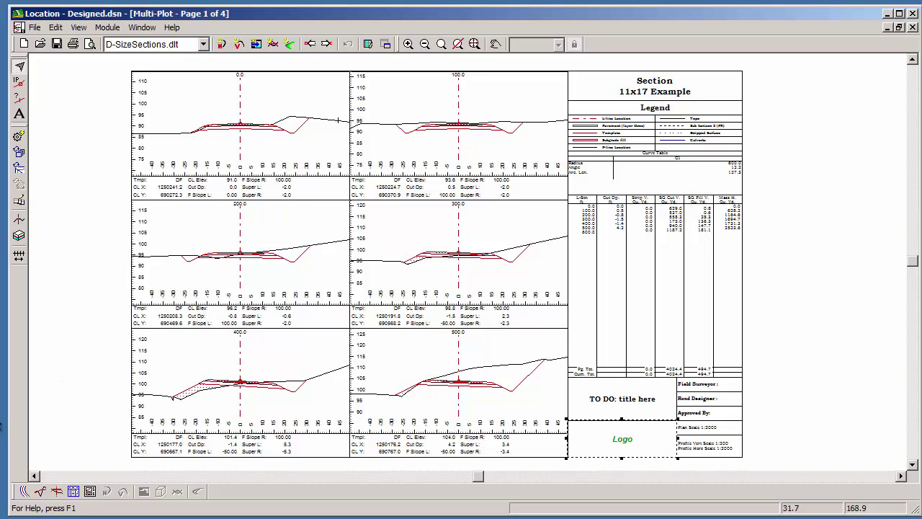
Step: Choose Autocad Drawing (*.dwg) as the file type for saving the multi-plot, and cancel without saving
{"action": "left_click", "coordinate": [34, 28]}
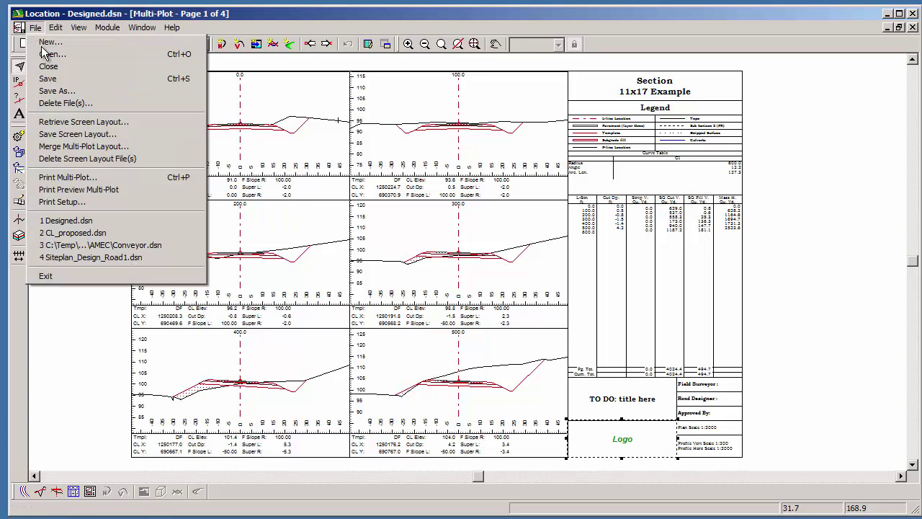
{"action": "left_click", "coordinate": [69, 91]}
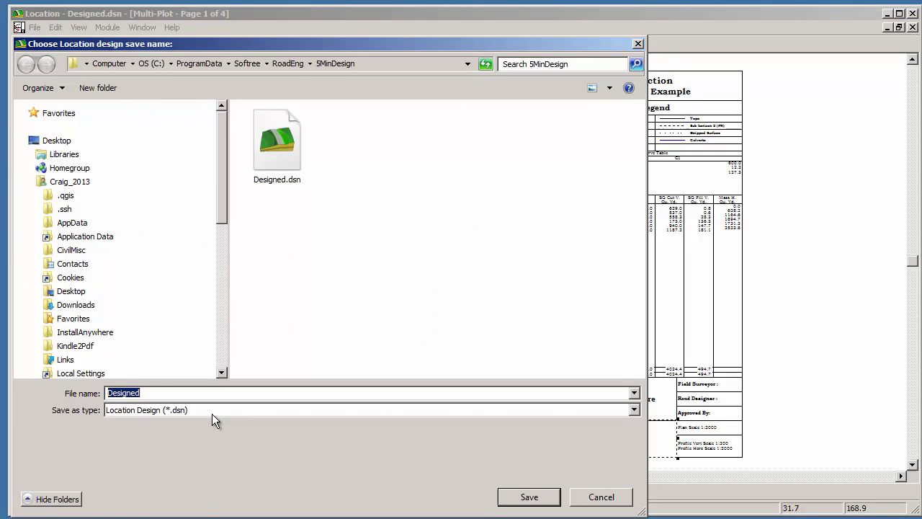
{"action": "left_click", "coordinate": [212, 414]}
{"action": "left_click", "coordinate": [173, 449]}
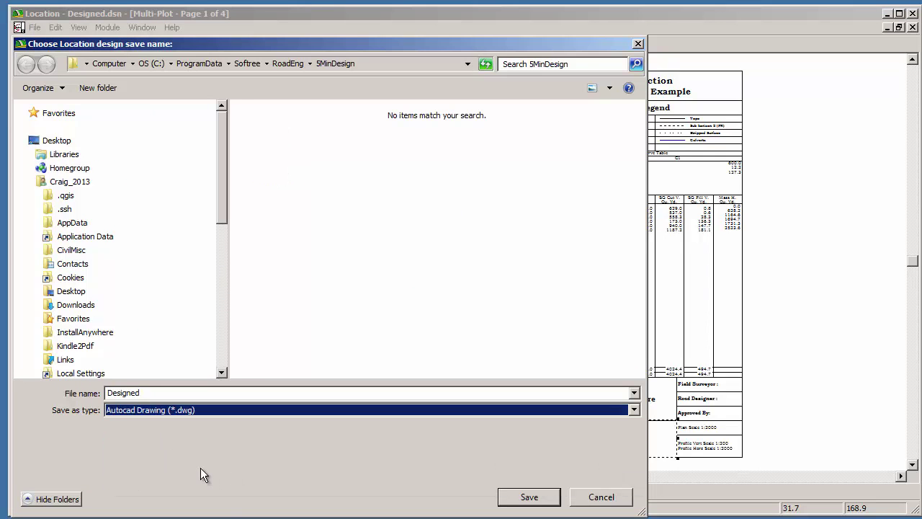
{"action": "left_click", "coordinate": [602, 505]}
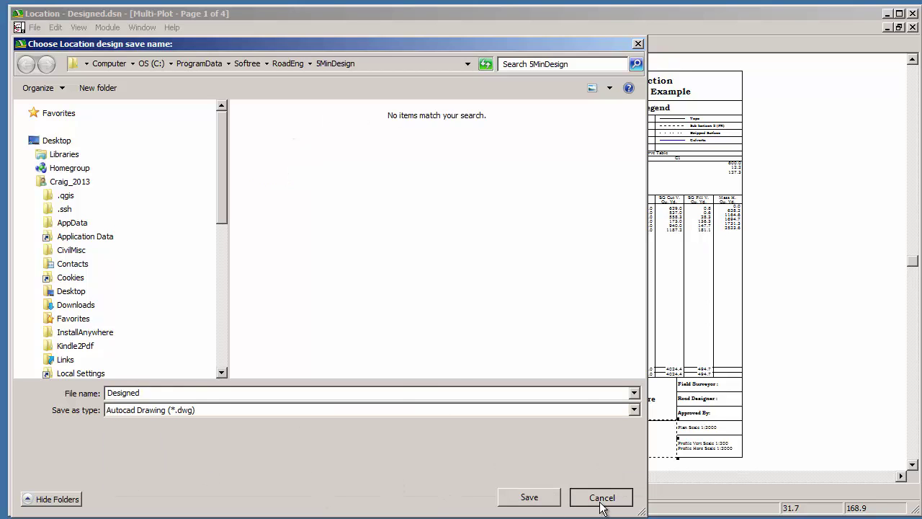